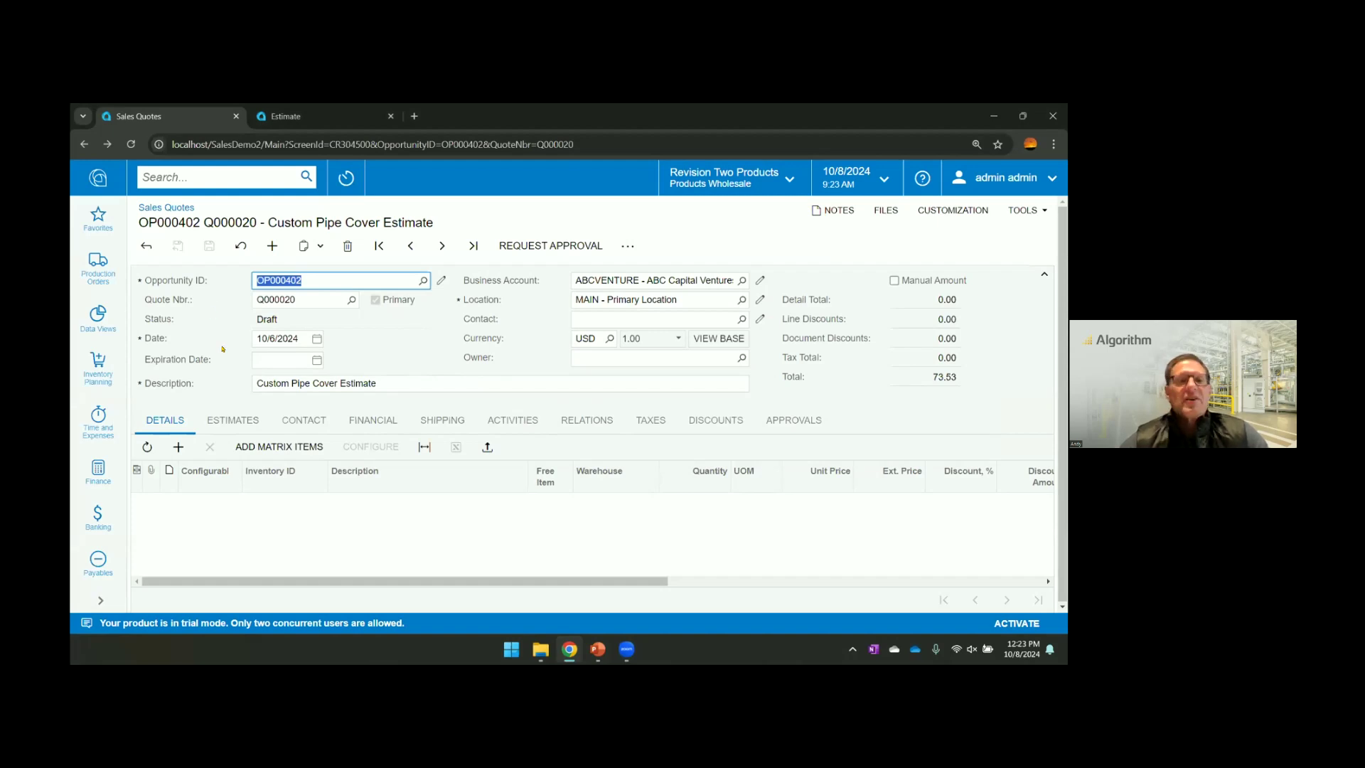
Review the quote's estimate line and the linked Custom Pipe Cover estimate's costs, operations and available actions.
click(253, 379)
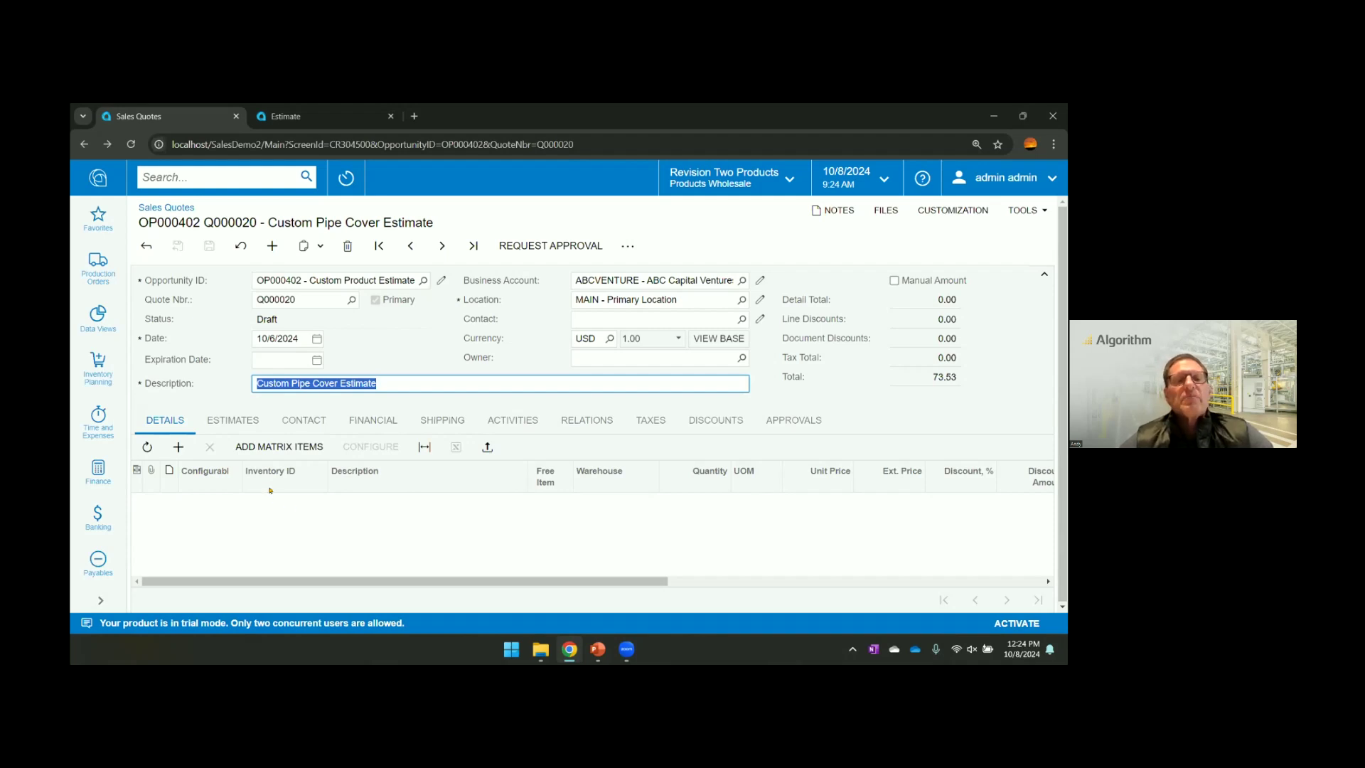
click(235, 421)
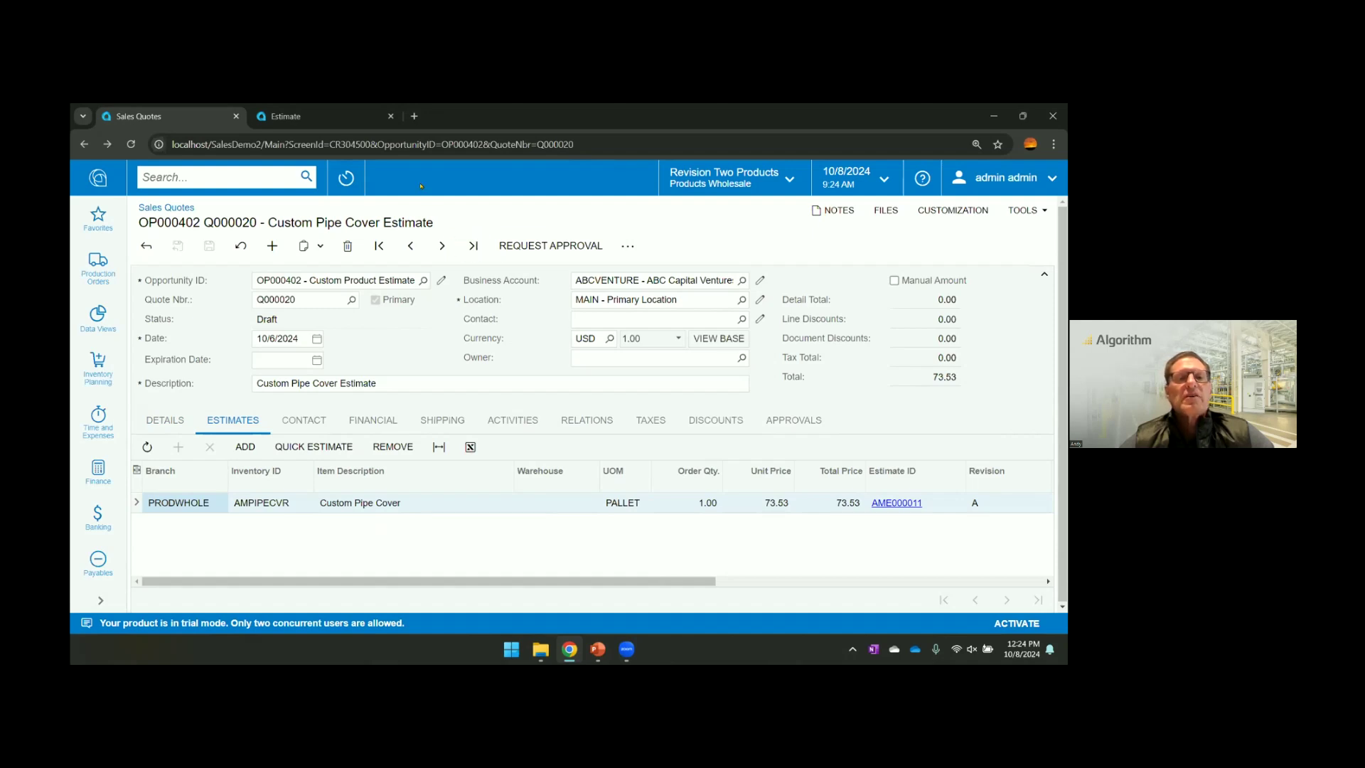
click(316, 116)
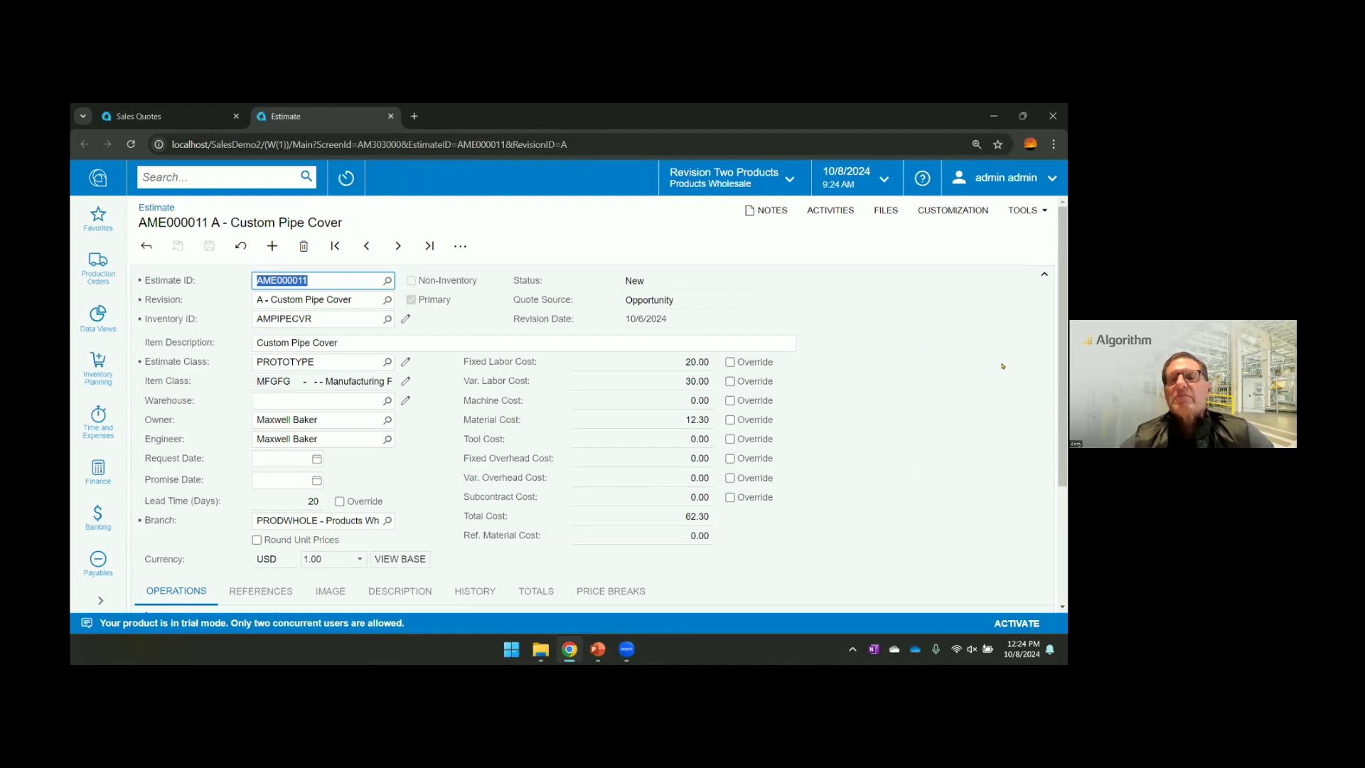
drag(1063, 387, 1062, 466)
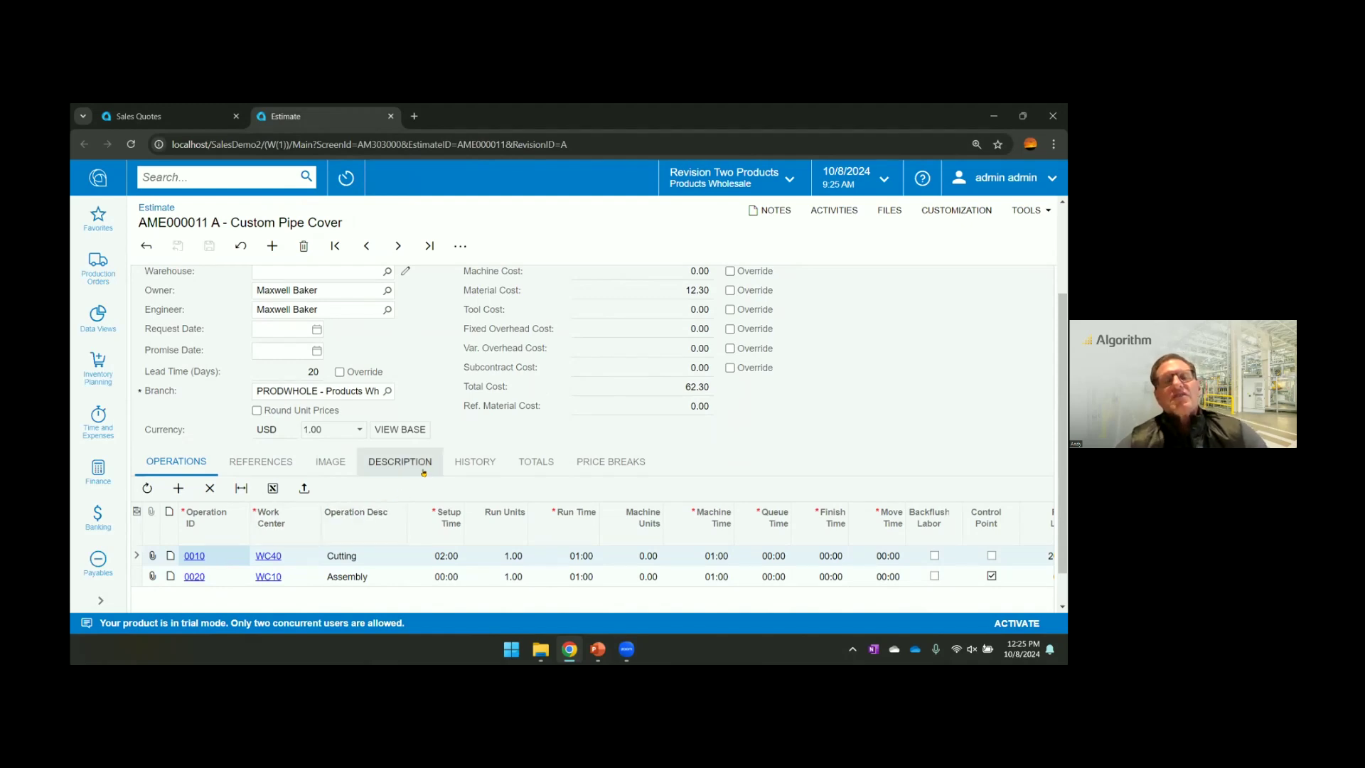
click(464, 248)
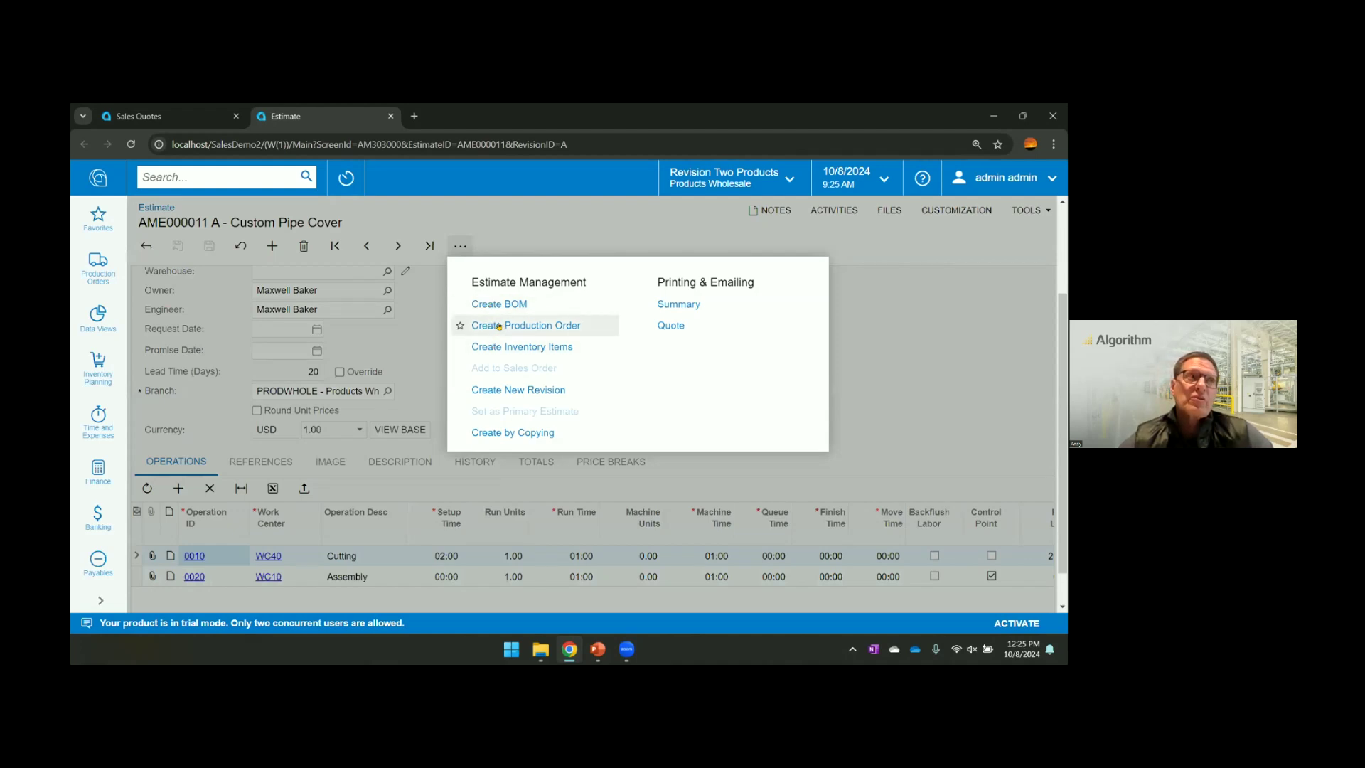
click(414, 348)
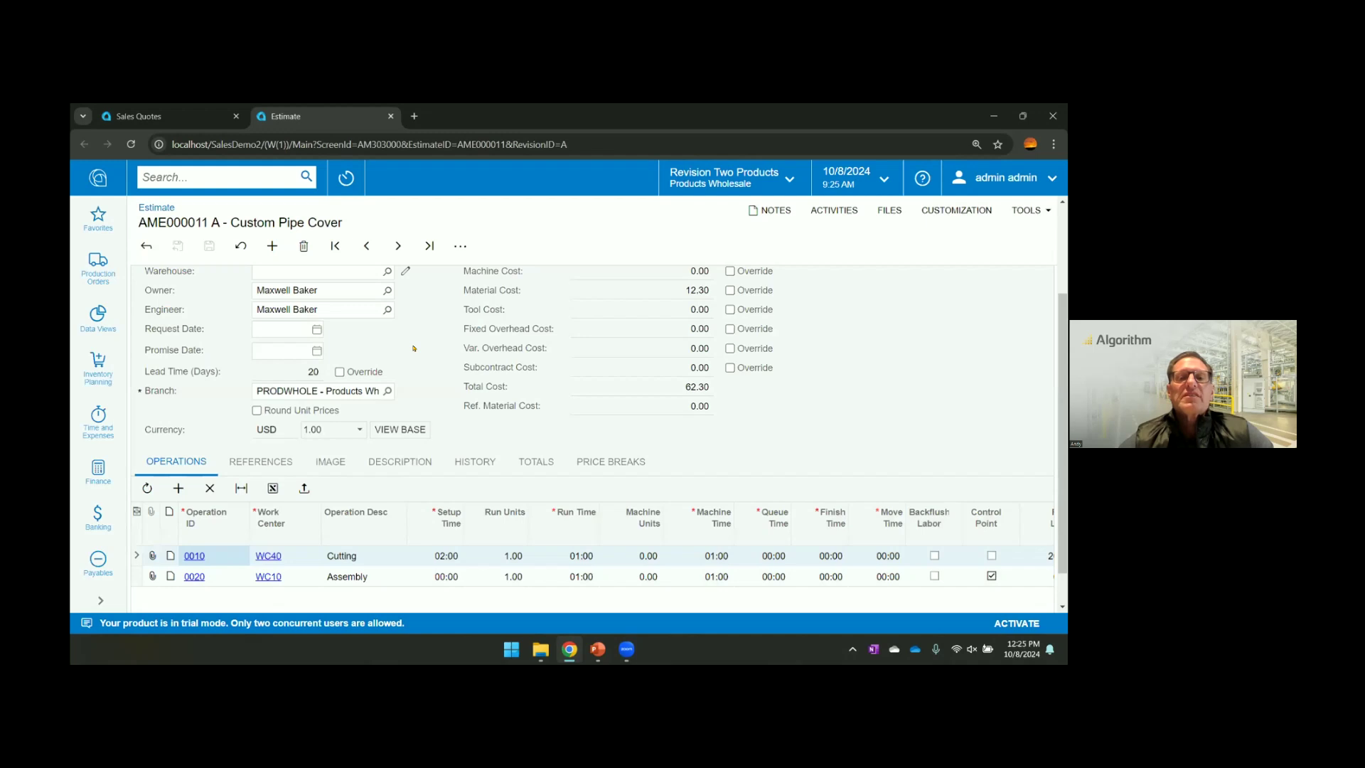
Show the estimate's totals and try rounding the unit prices, switching the rounding back off.
click(531, 463)
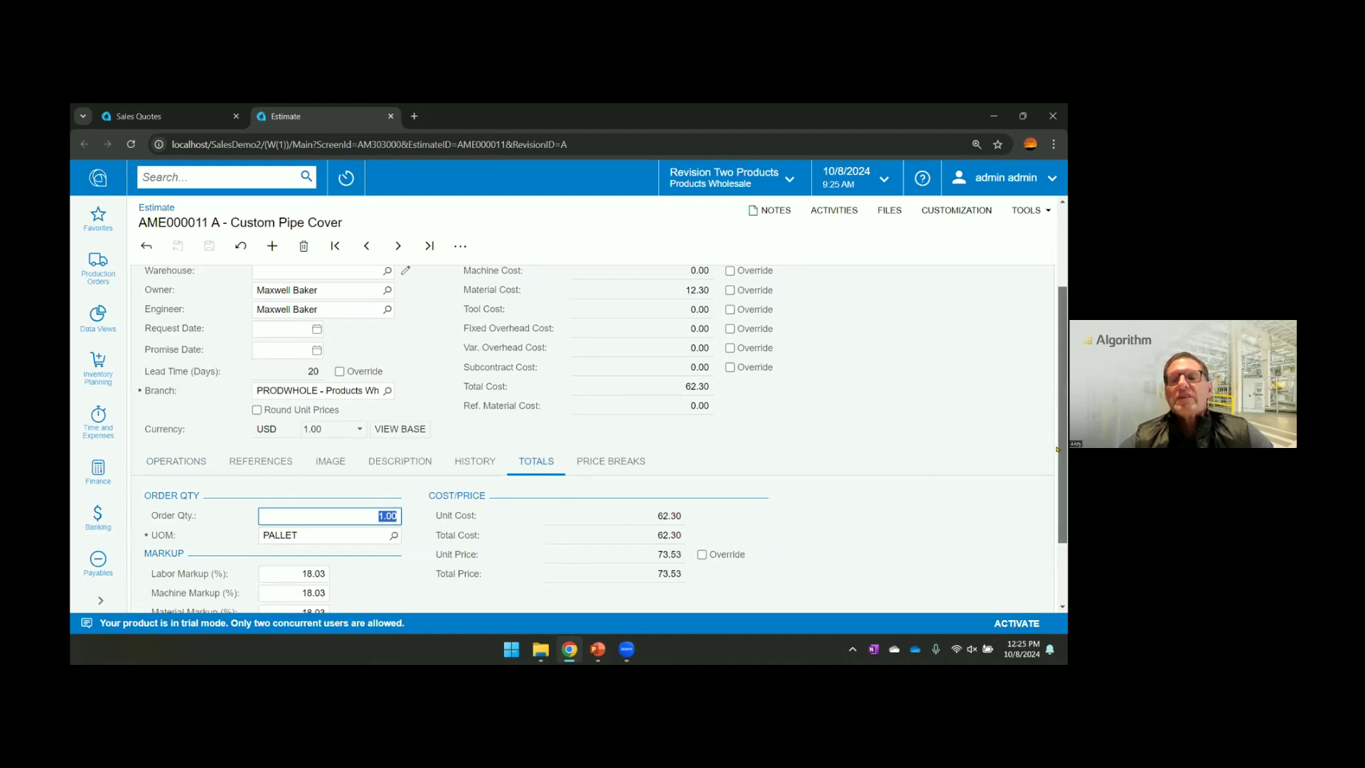
scroll(1064, 493, down, 2)
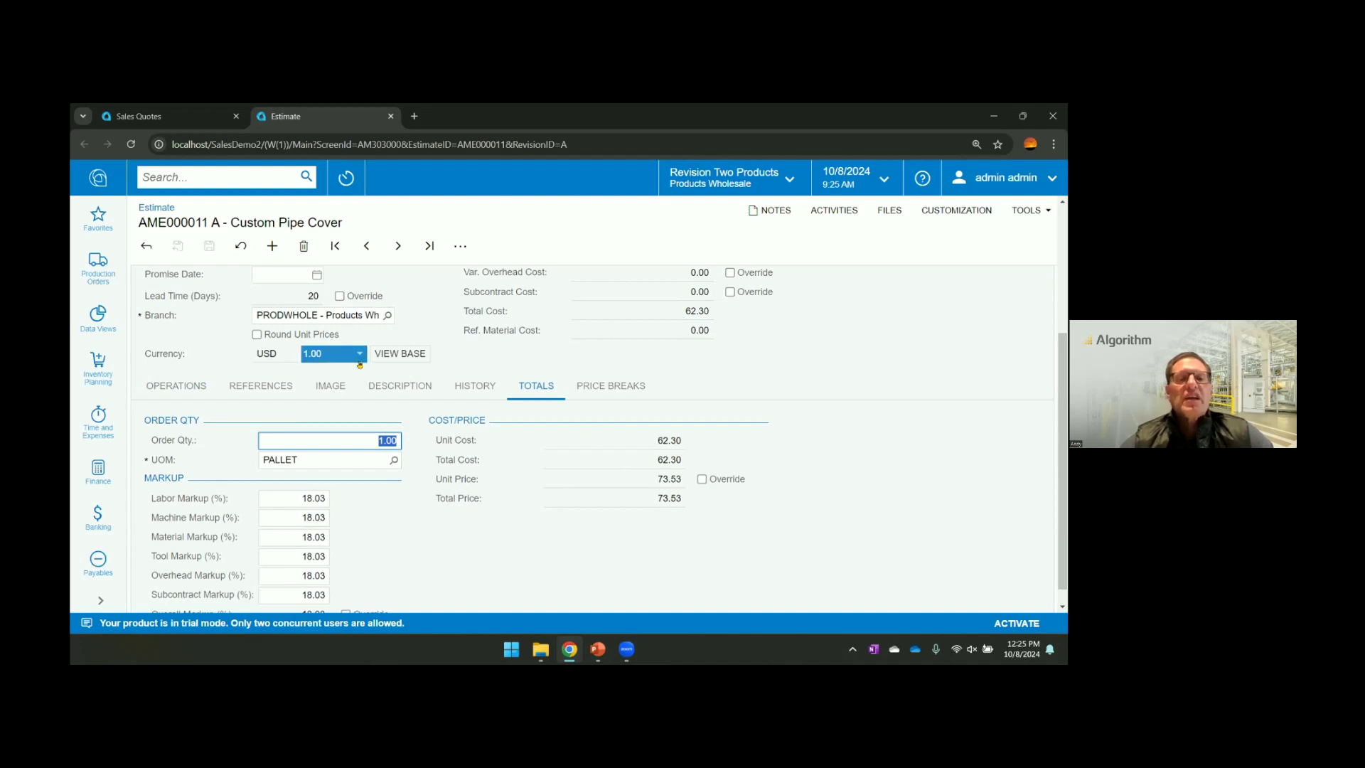
click(257, 334)
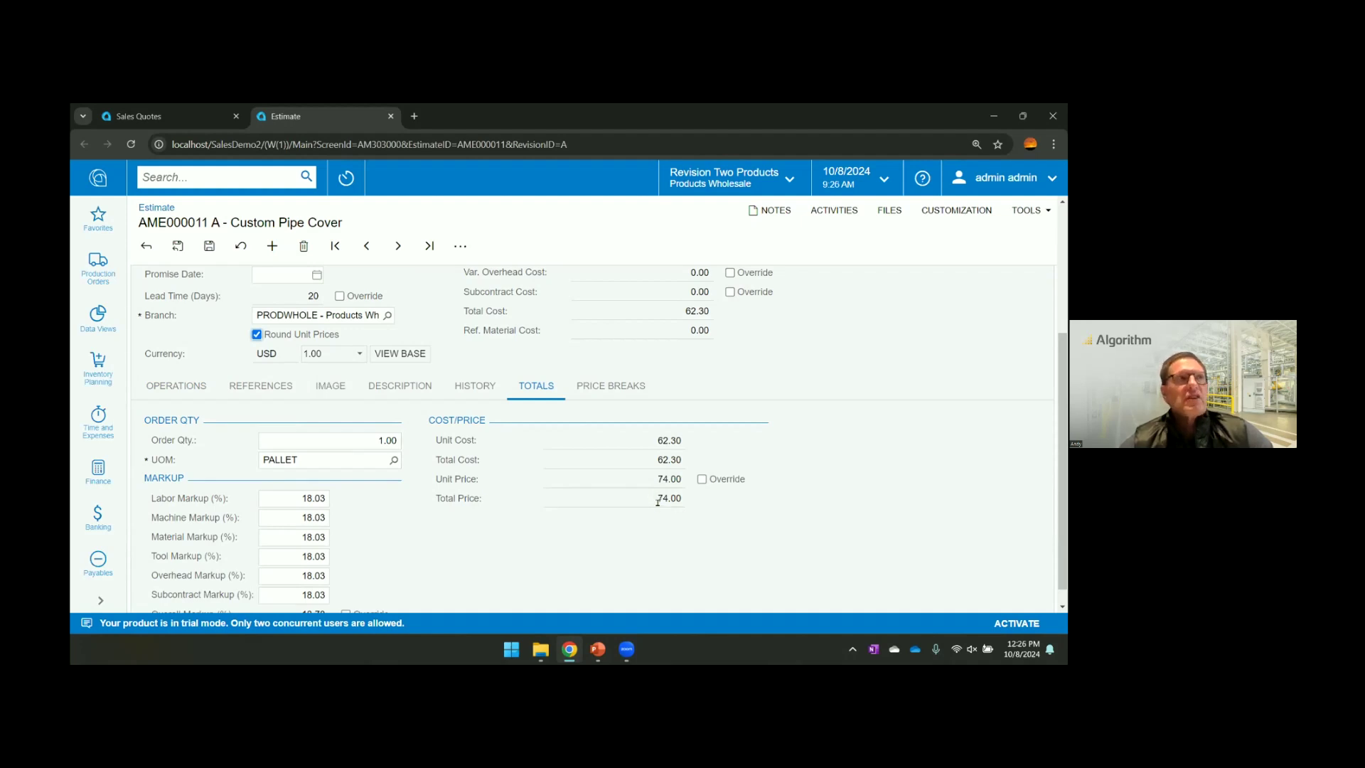
click(257, 334)
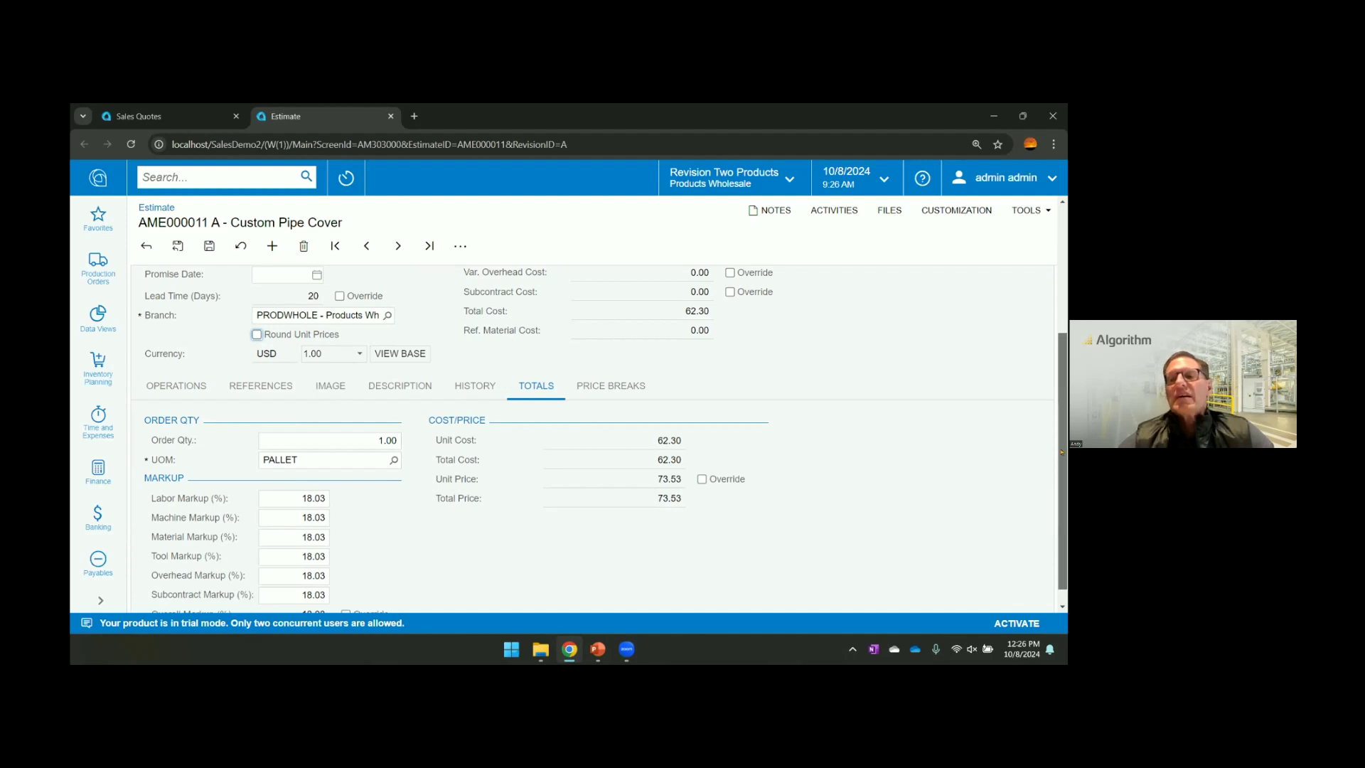
Try overriding the overall markup percentage in the estimate's totals and remove the override again.
scroll(924, 491, down, 1)
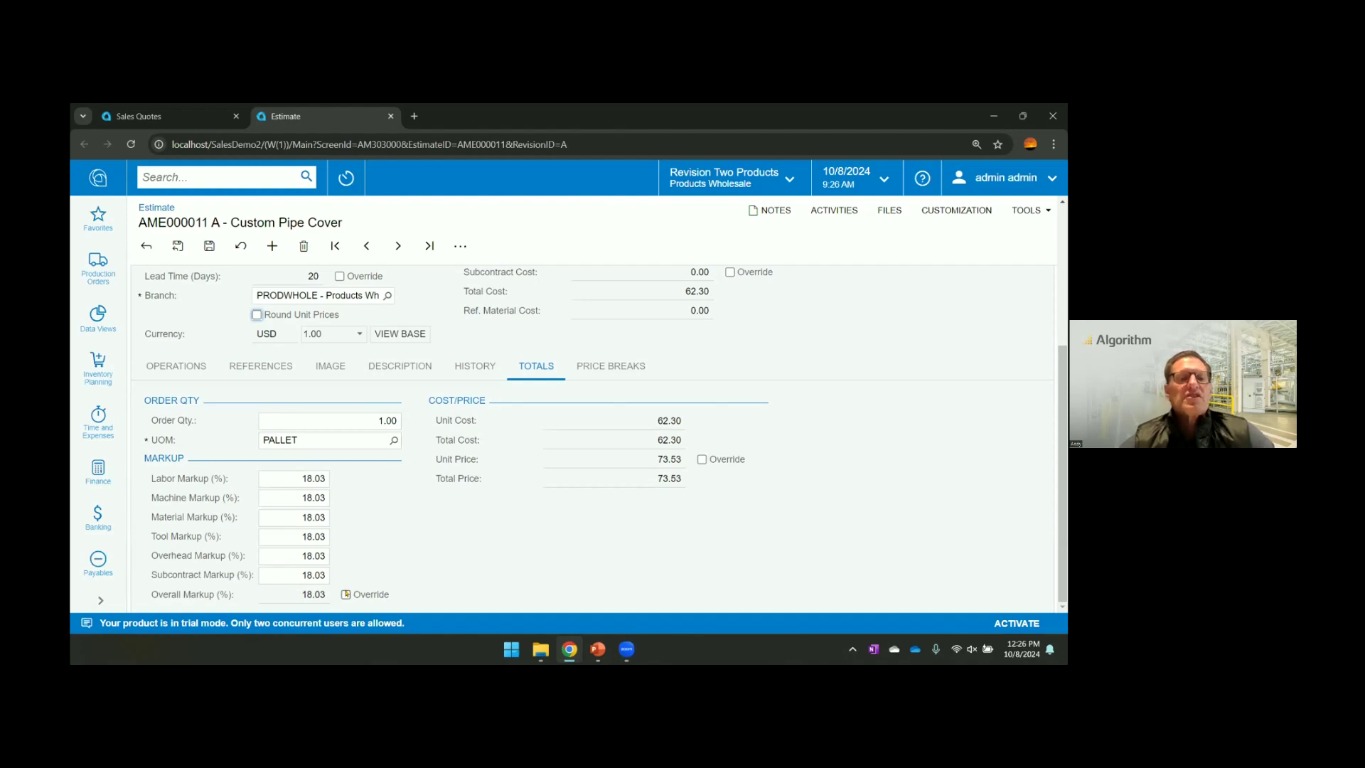
click(345, 595)
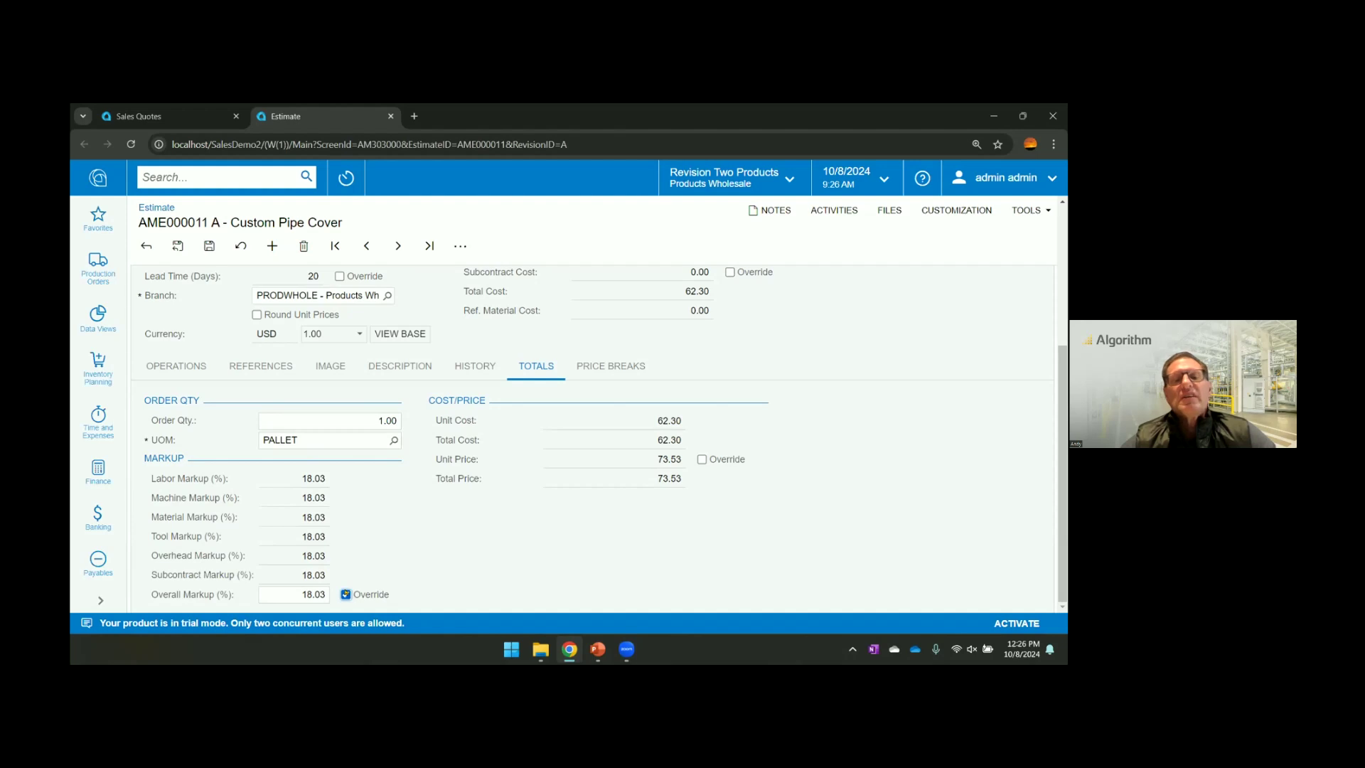
click(346, 594)
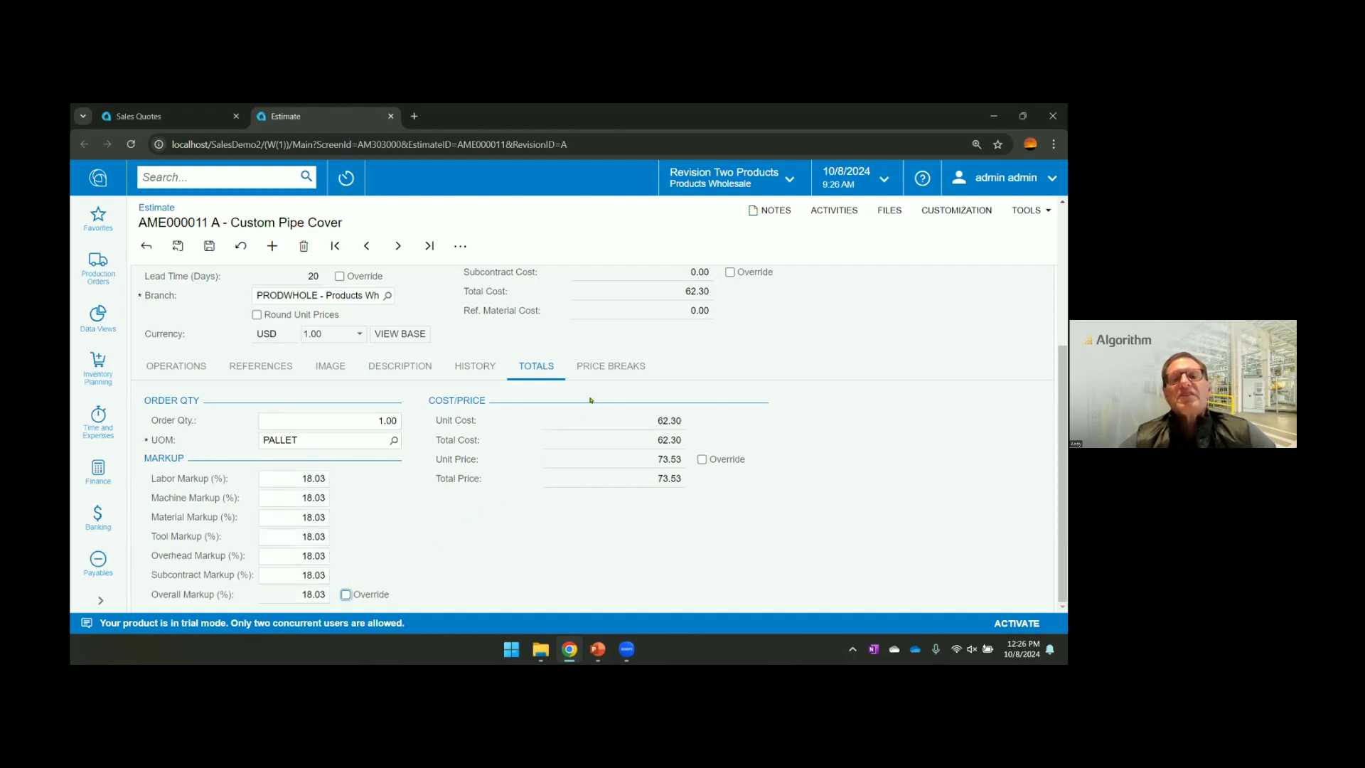
Add the first price break to the estimate as the primary one, for 1 pallet.
click(608, 367)
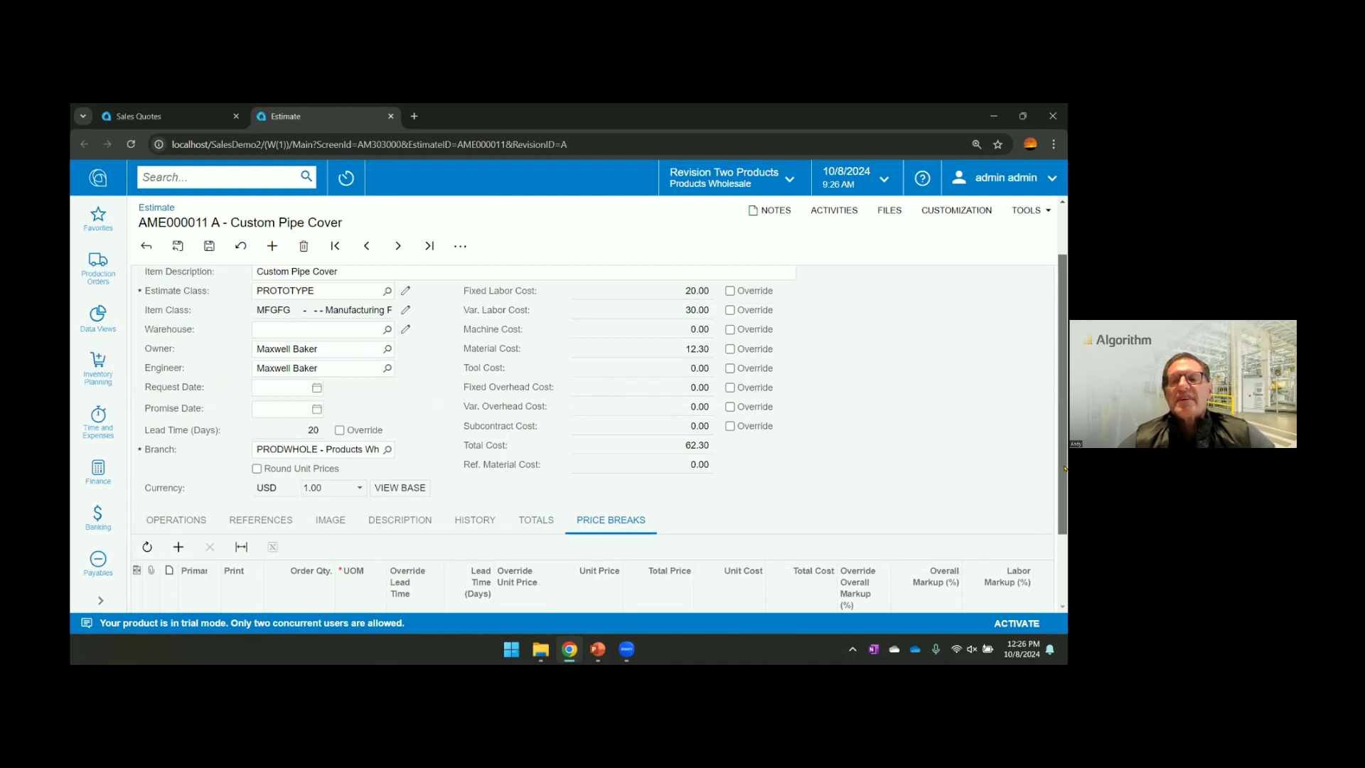
scroll(695, 601, down, 2)
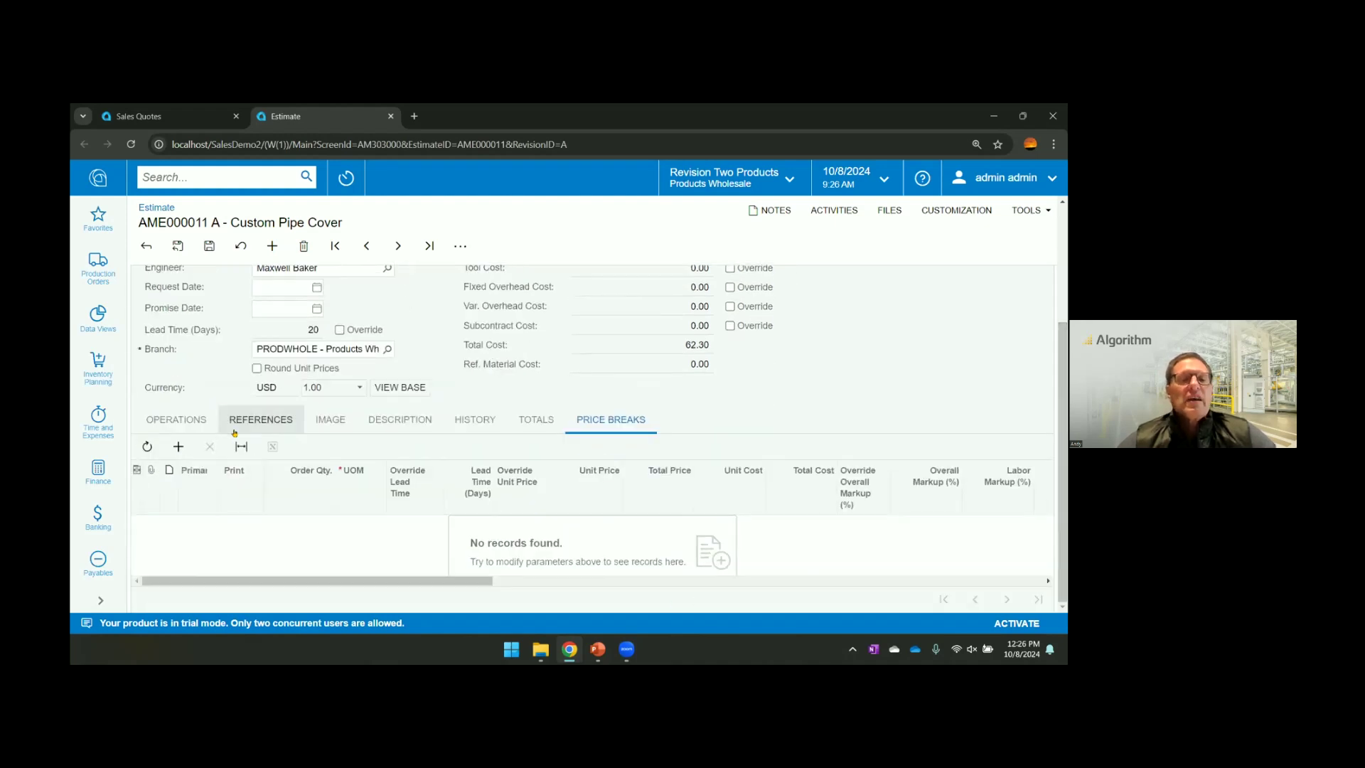
click(179, 446)
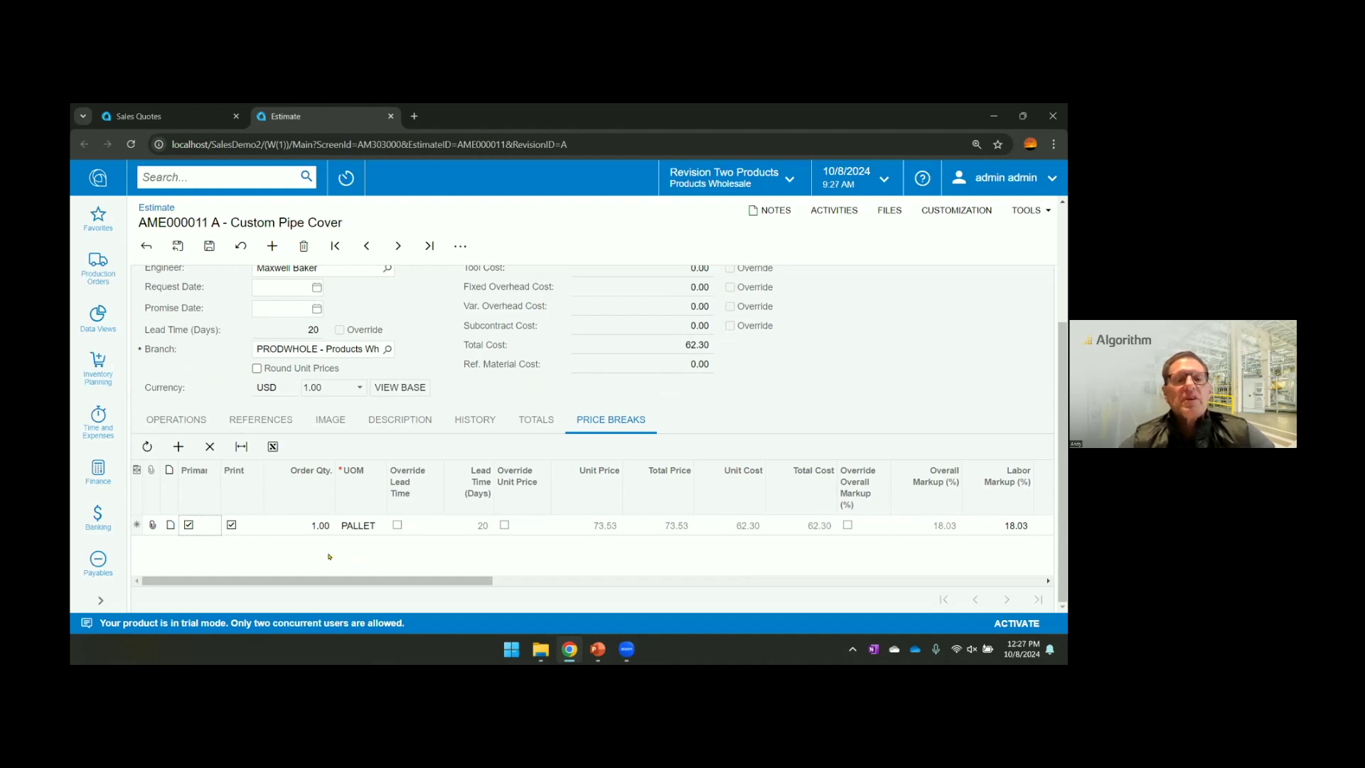
Add a price break for 10 pallets and override its lead time with 24 days.
click(178, 446)
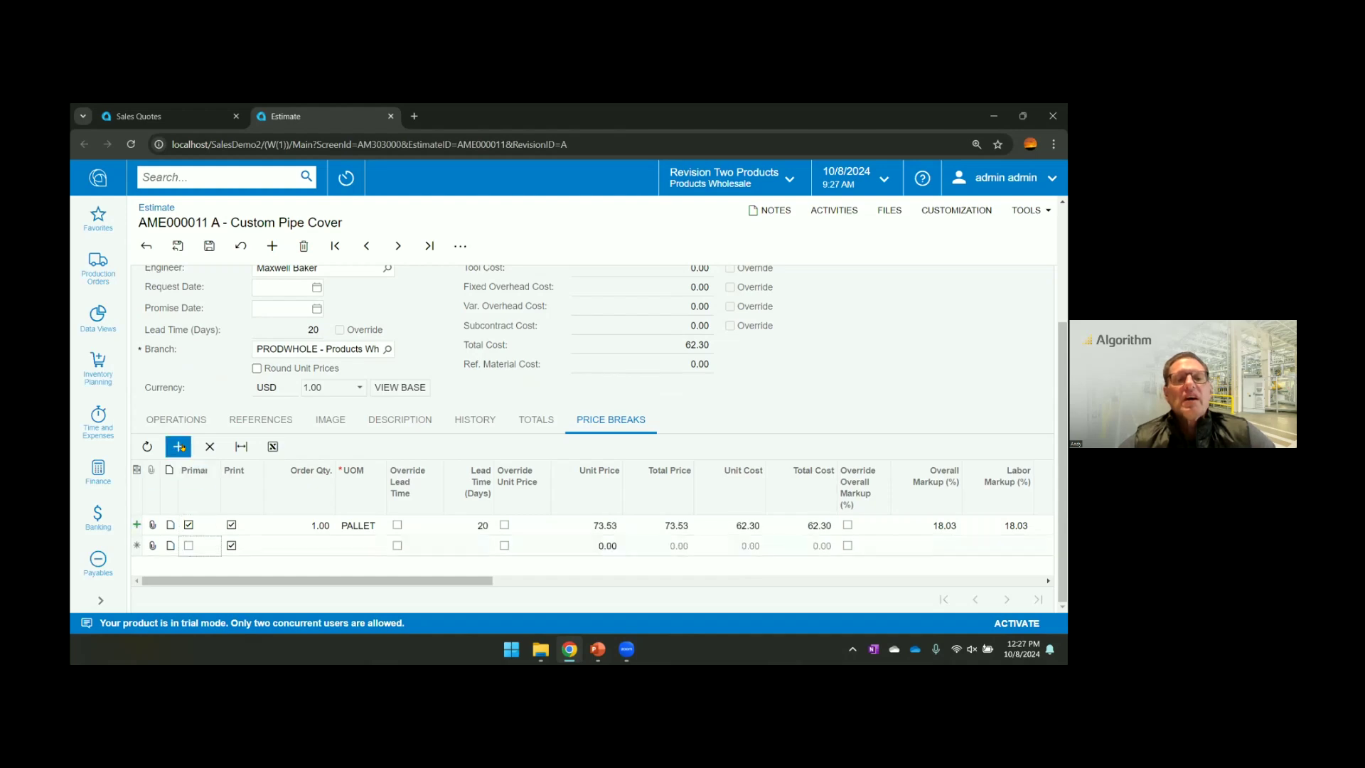
click(313, 544)
text(10)
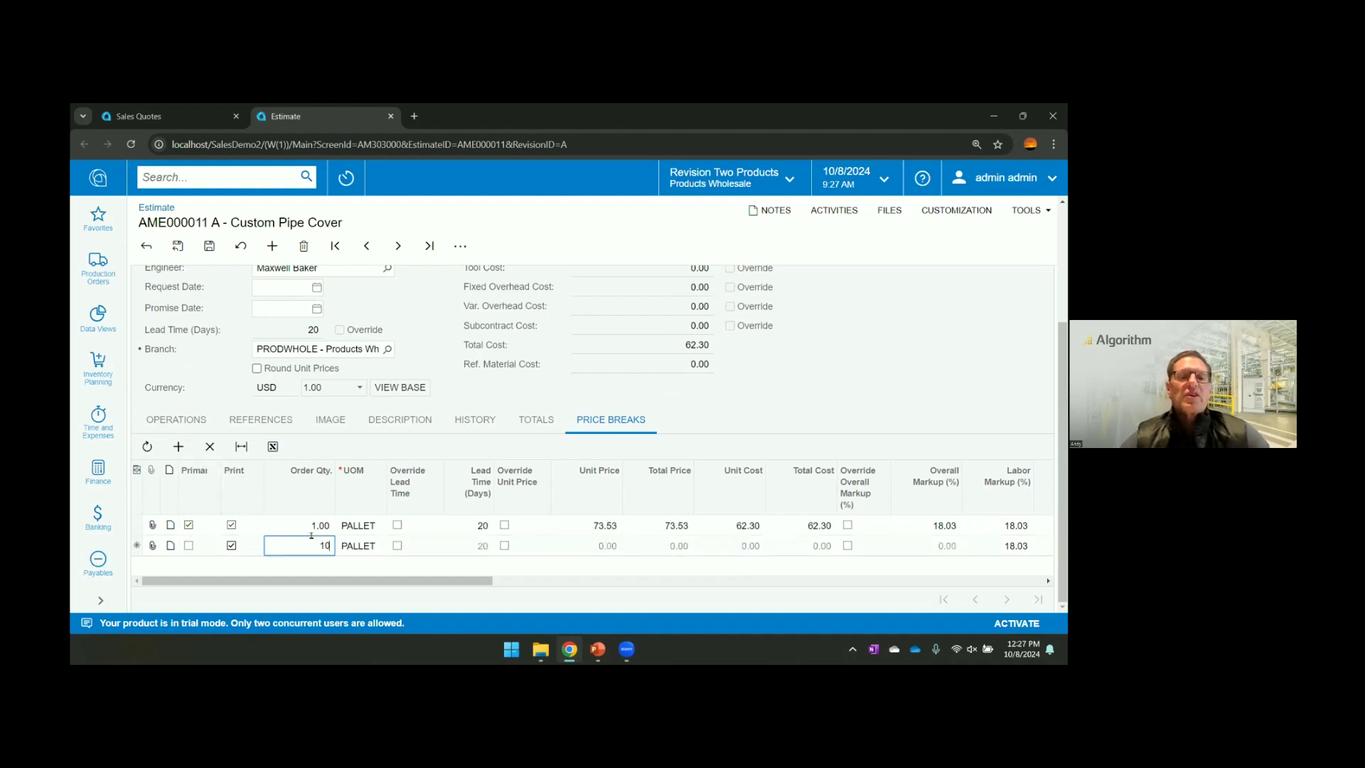
key(Tab)
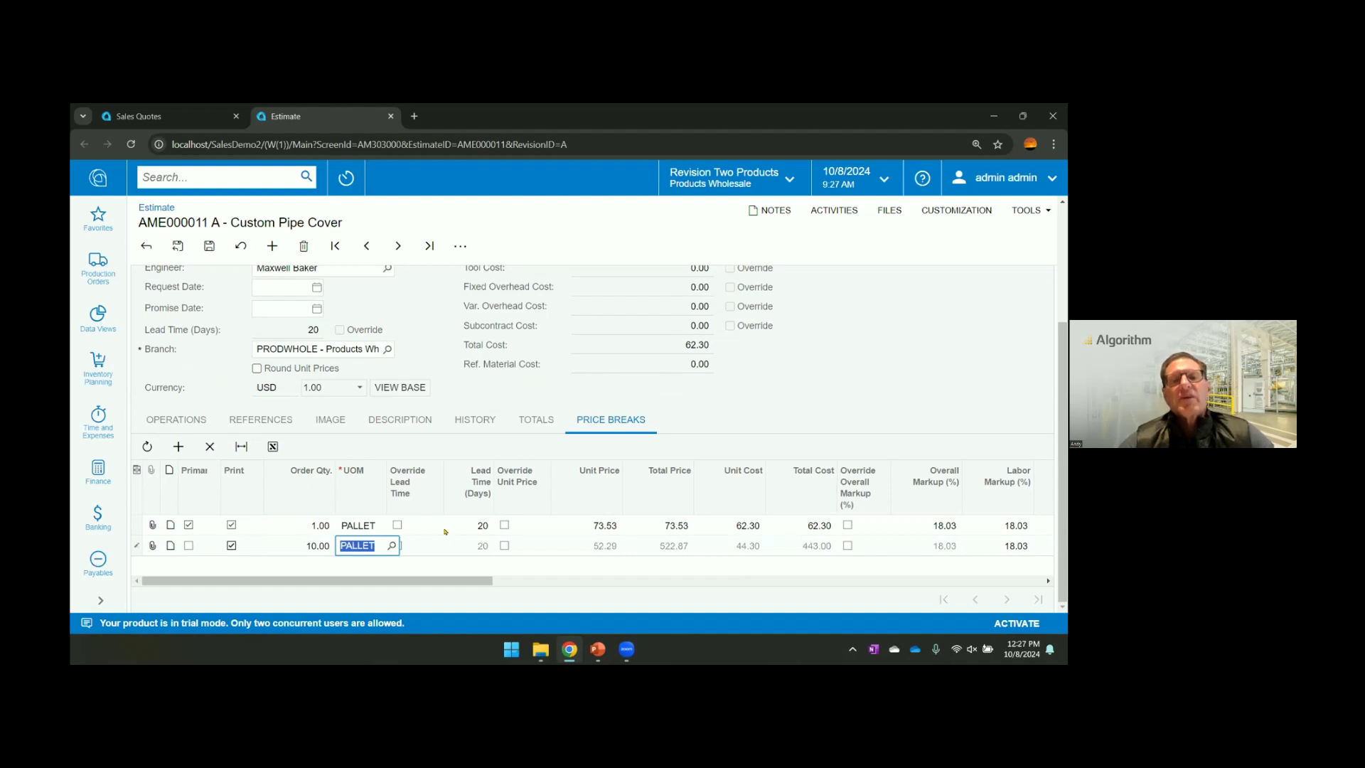
click(455, 548)
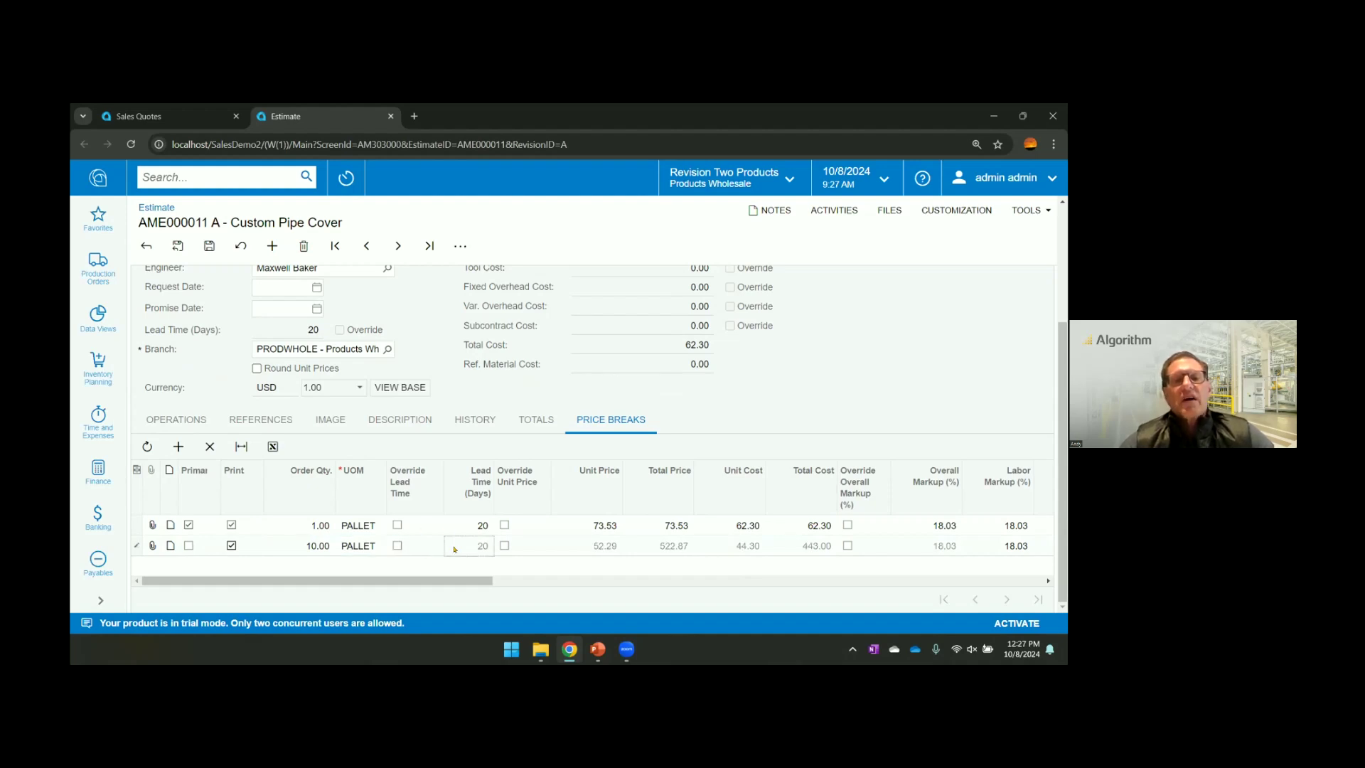
click(397, 546)
click(468, 545)
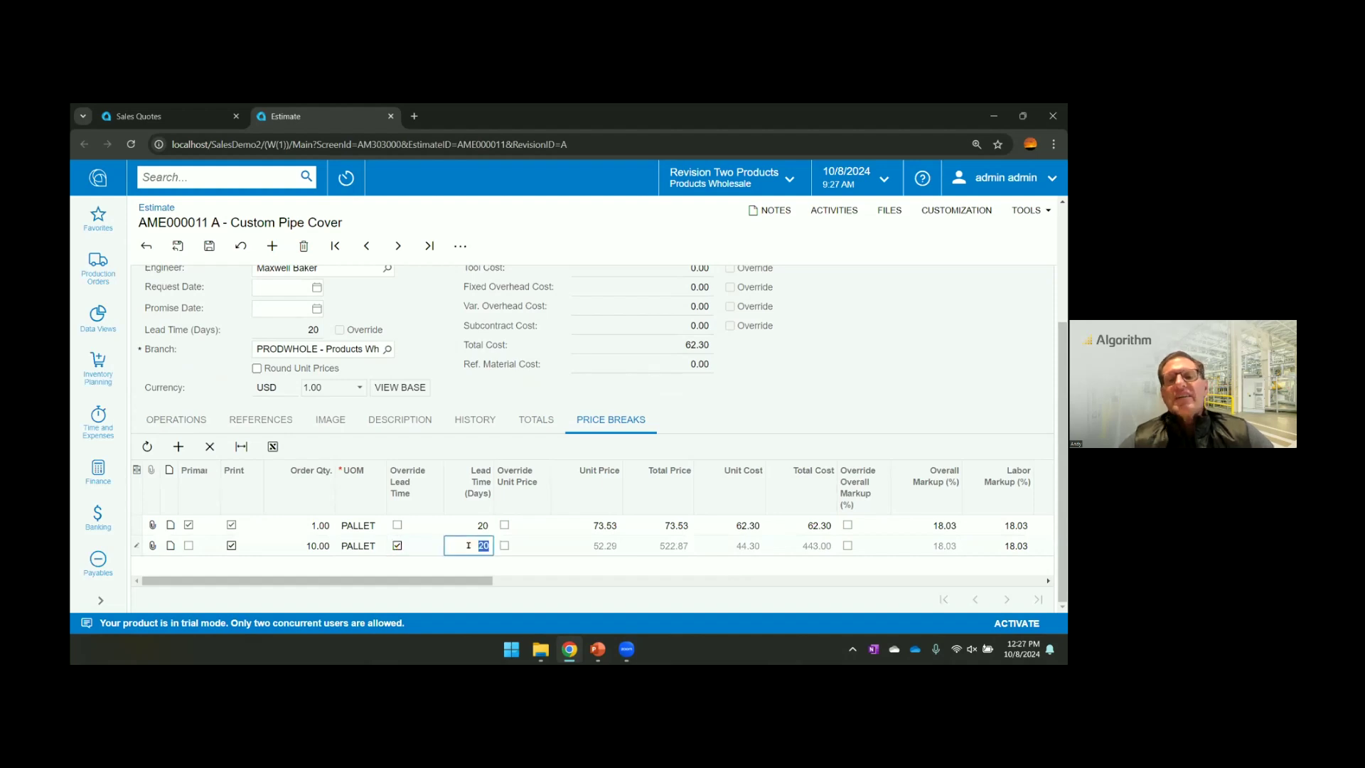
text(24)
key(Tab)
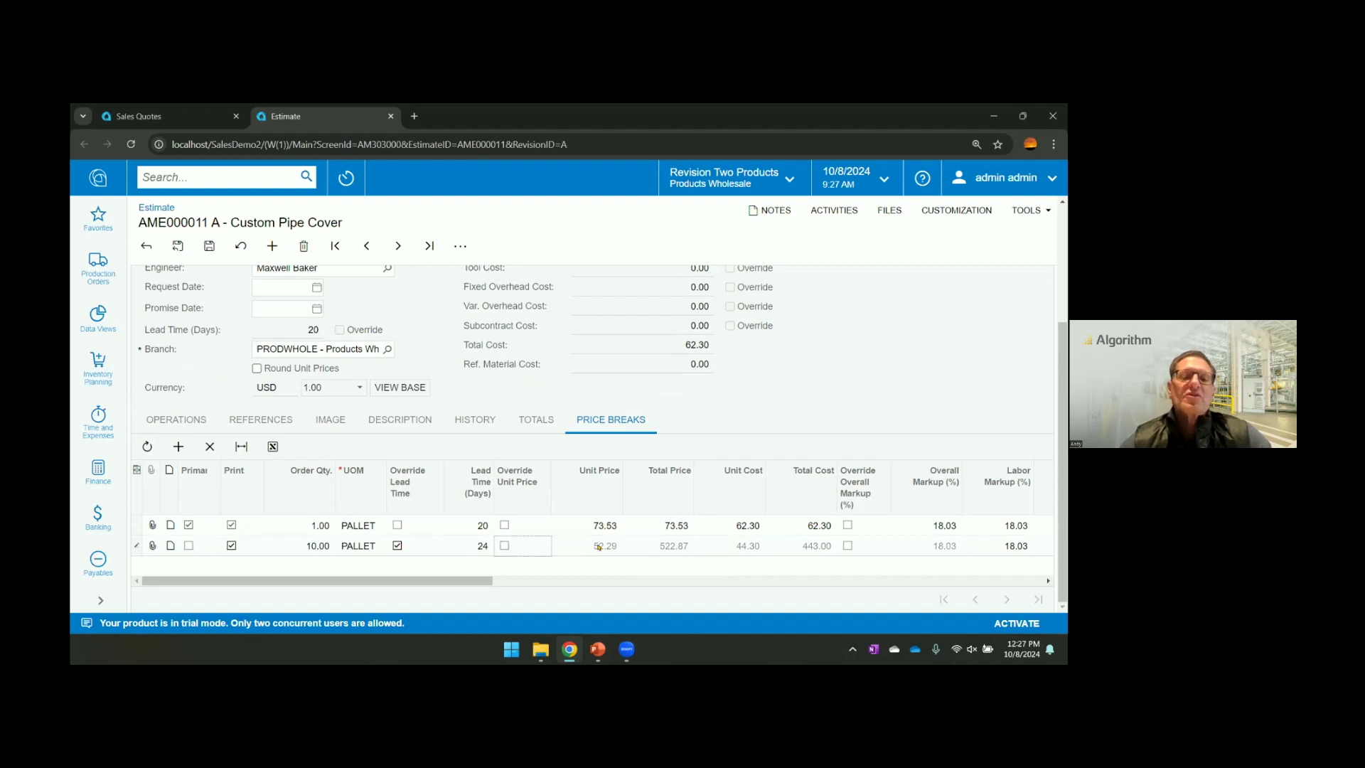
Add a price break for 100 pallets and override its lead time with 30 days.
click(178, 446)
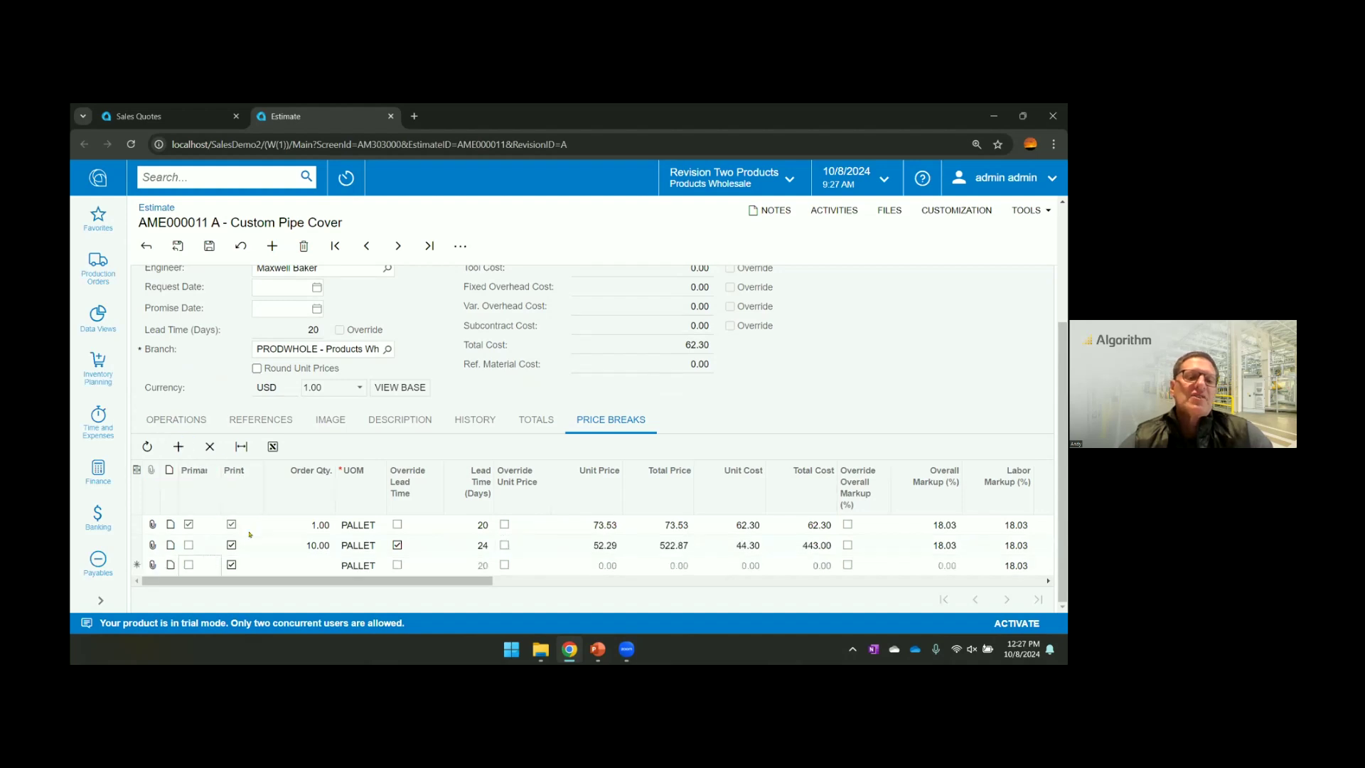
click(280, 560)
text(100)
key(Tab)
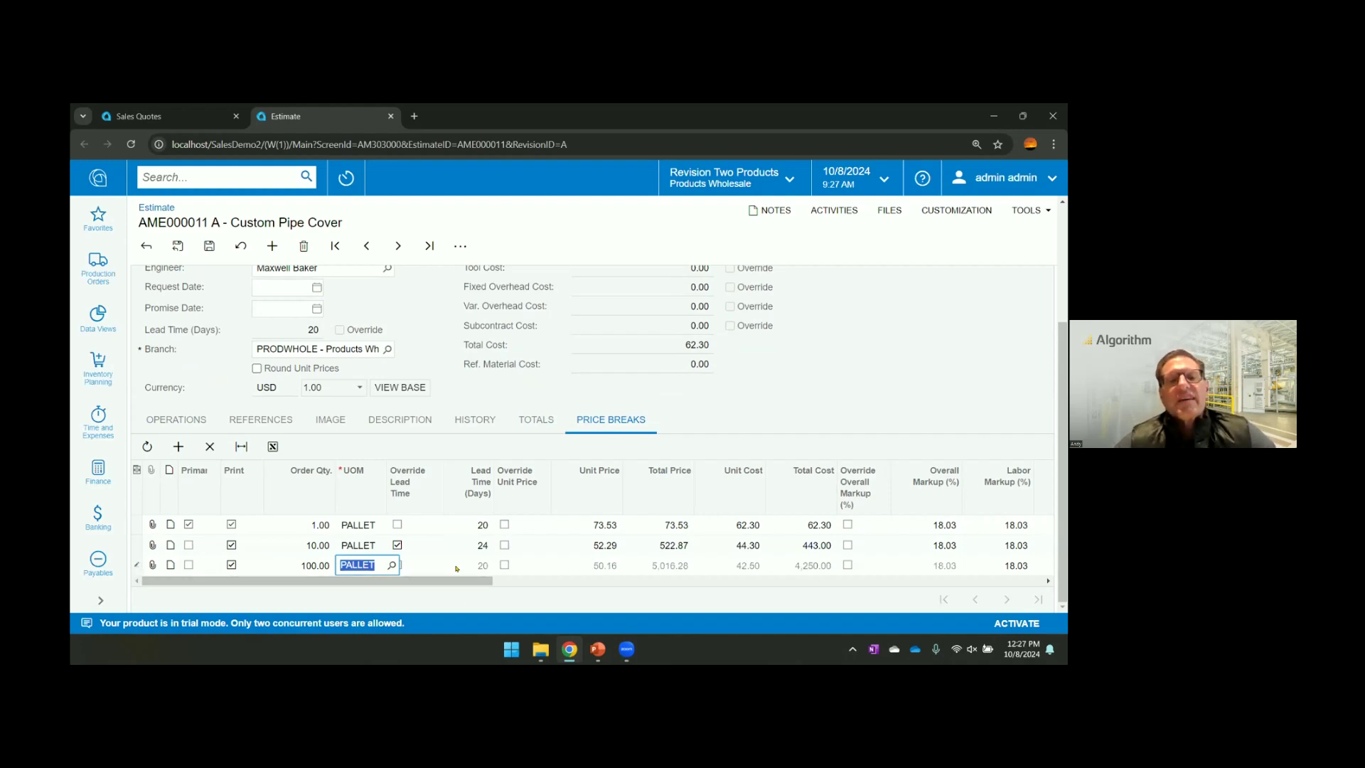
click(459, 567)
click(397, 565)
click(460, 566)
text(30)
key(Tab)
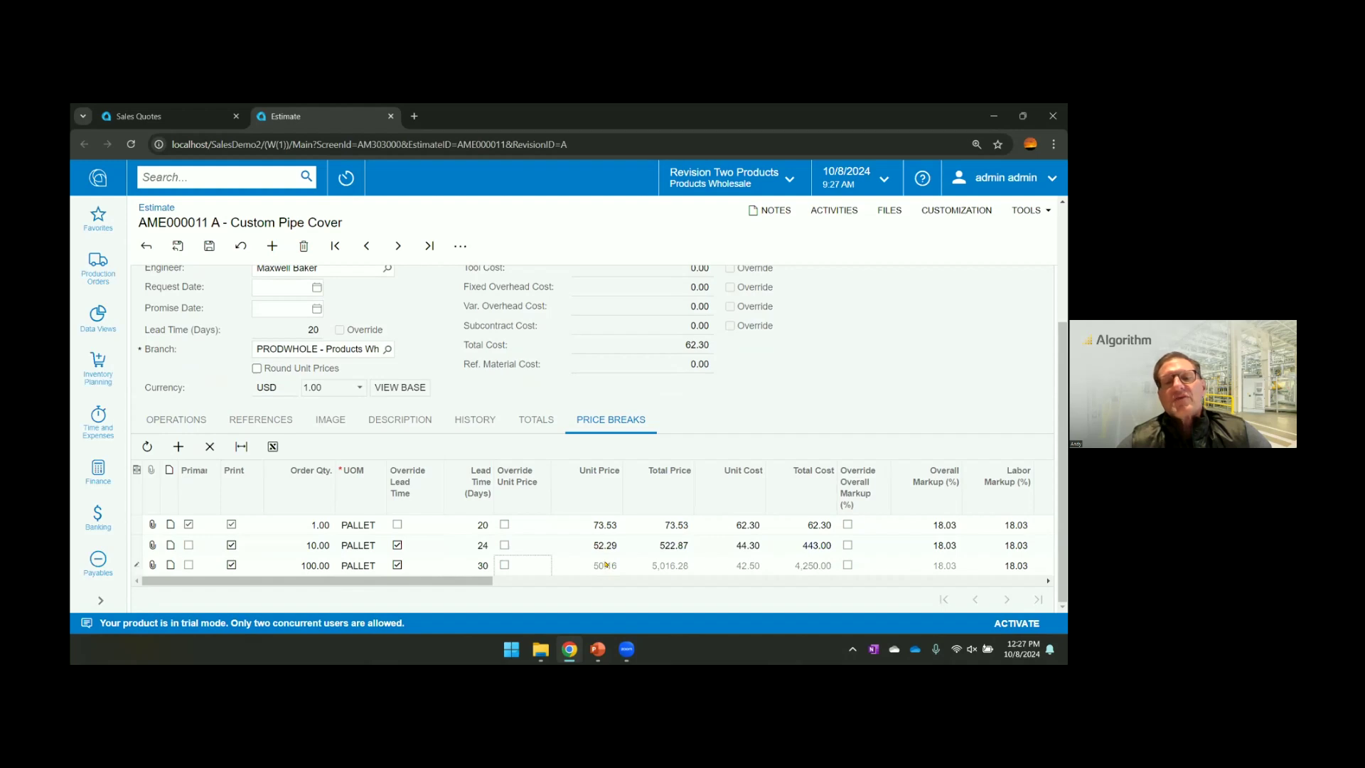
Override the unit price of the 100-pallet price break with 40.
click(506, 564)
click(591, 563)
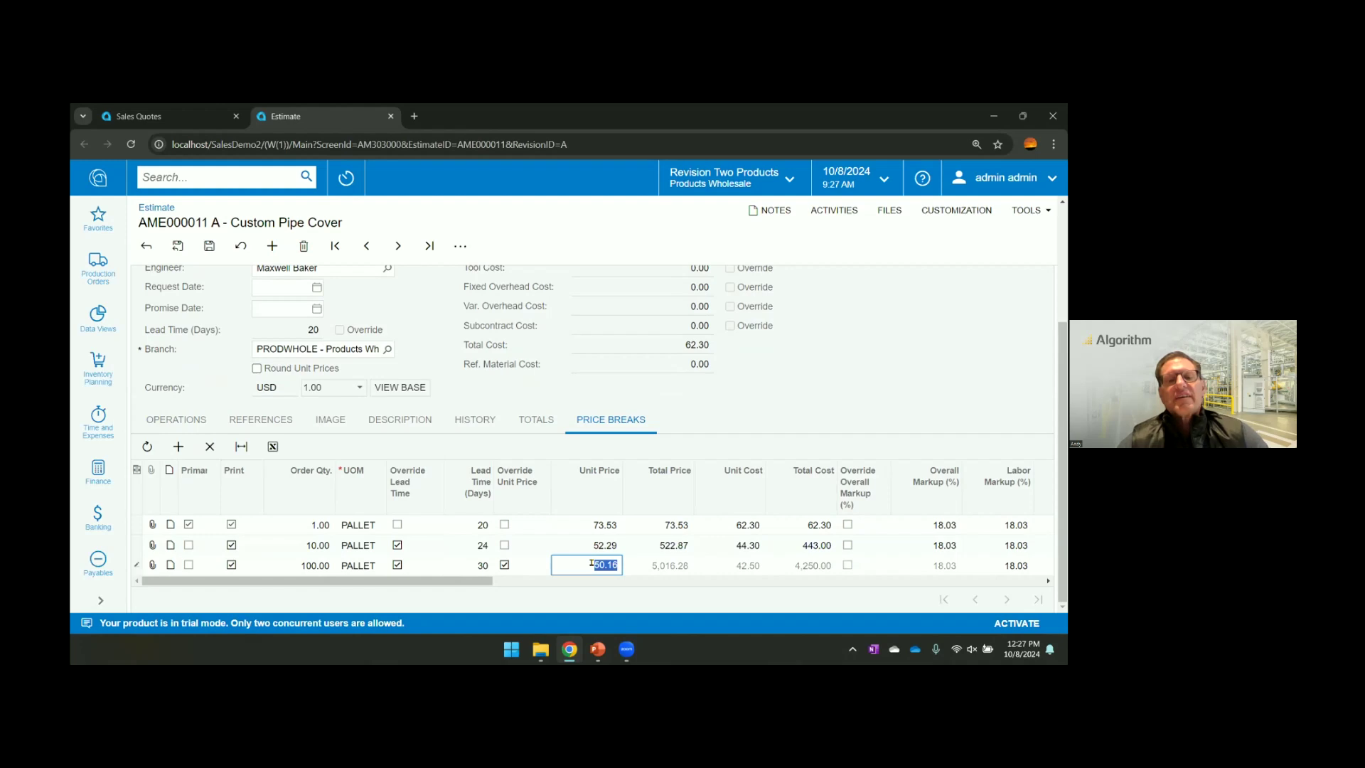
text(4)
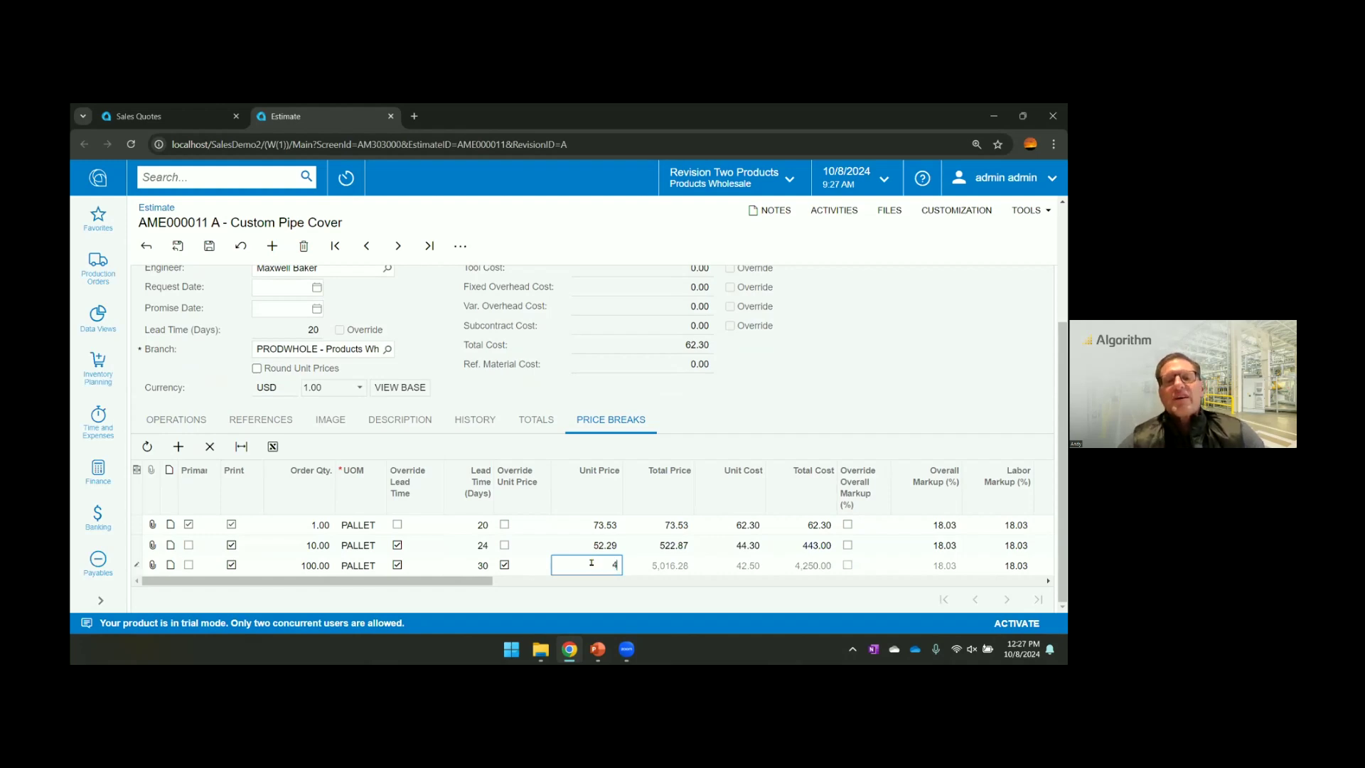
text(0)
key(Tab)
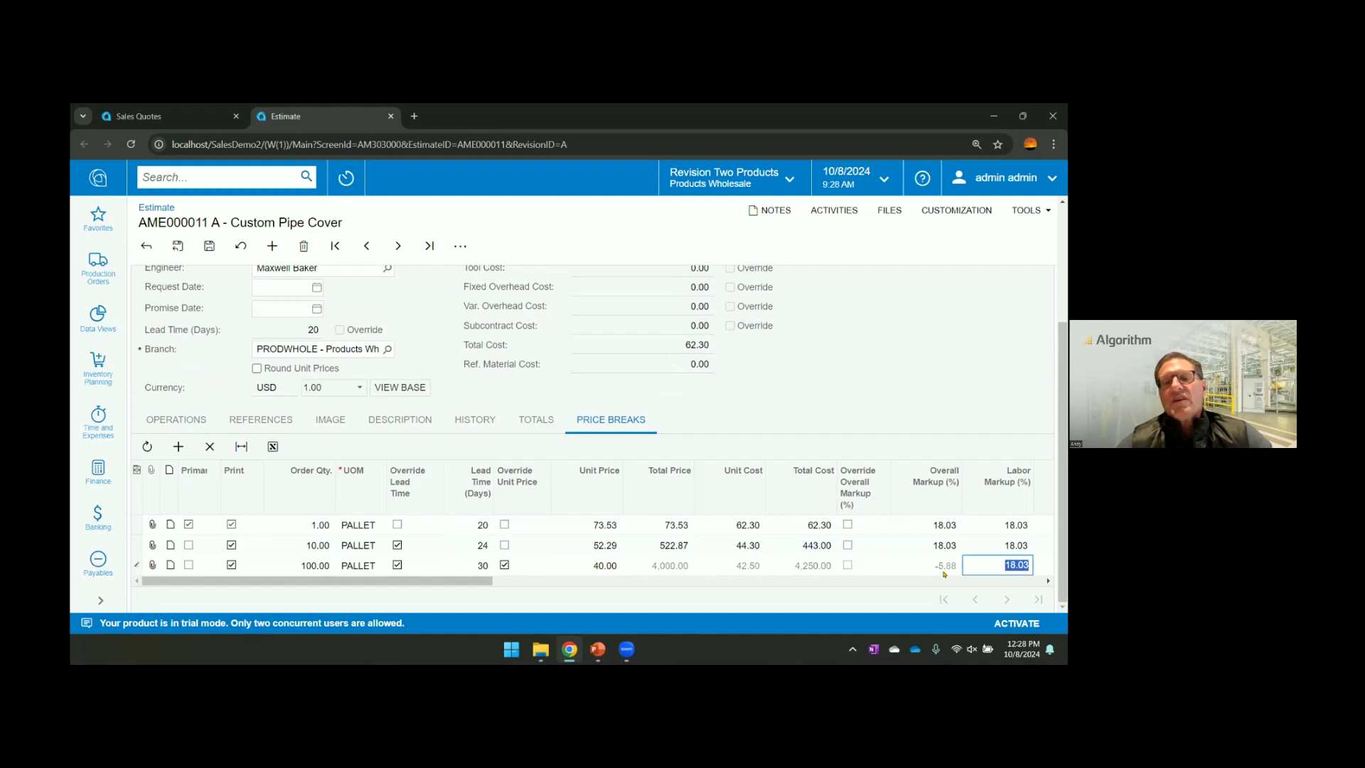
Change the unit price of the 100-pallet price break to 44 and save the estimate.
click(595, 565)
text(44)
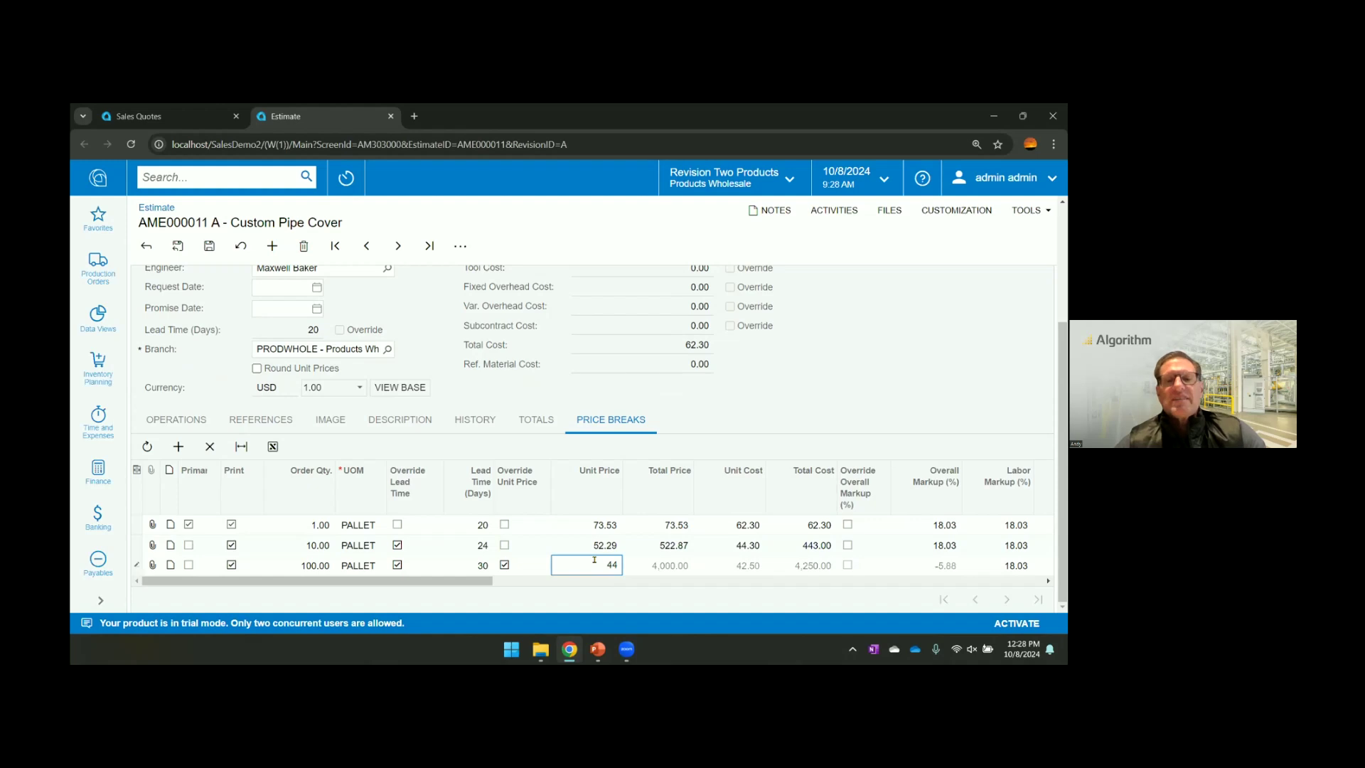
key(Tab)
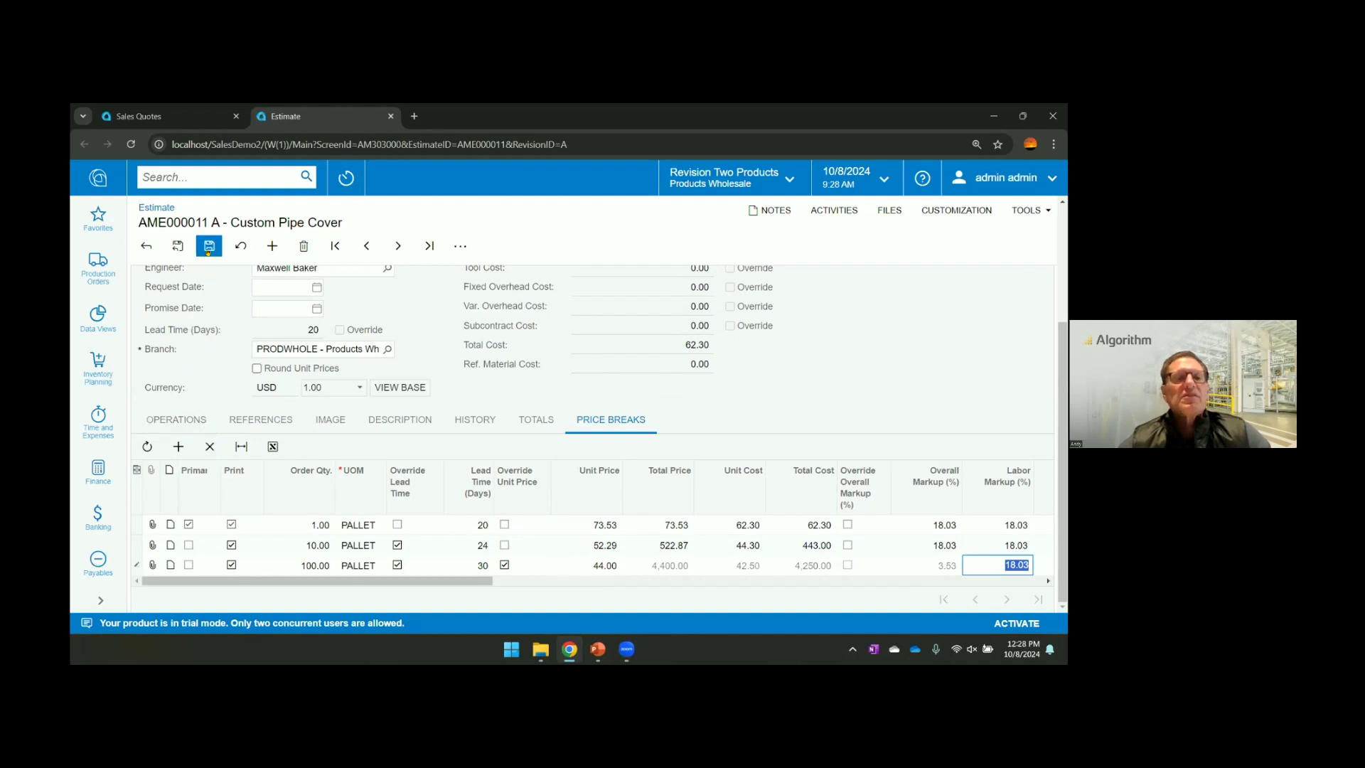
key(ctrl+s)
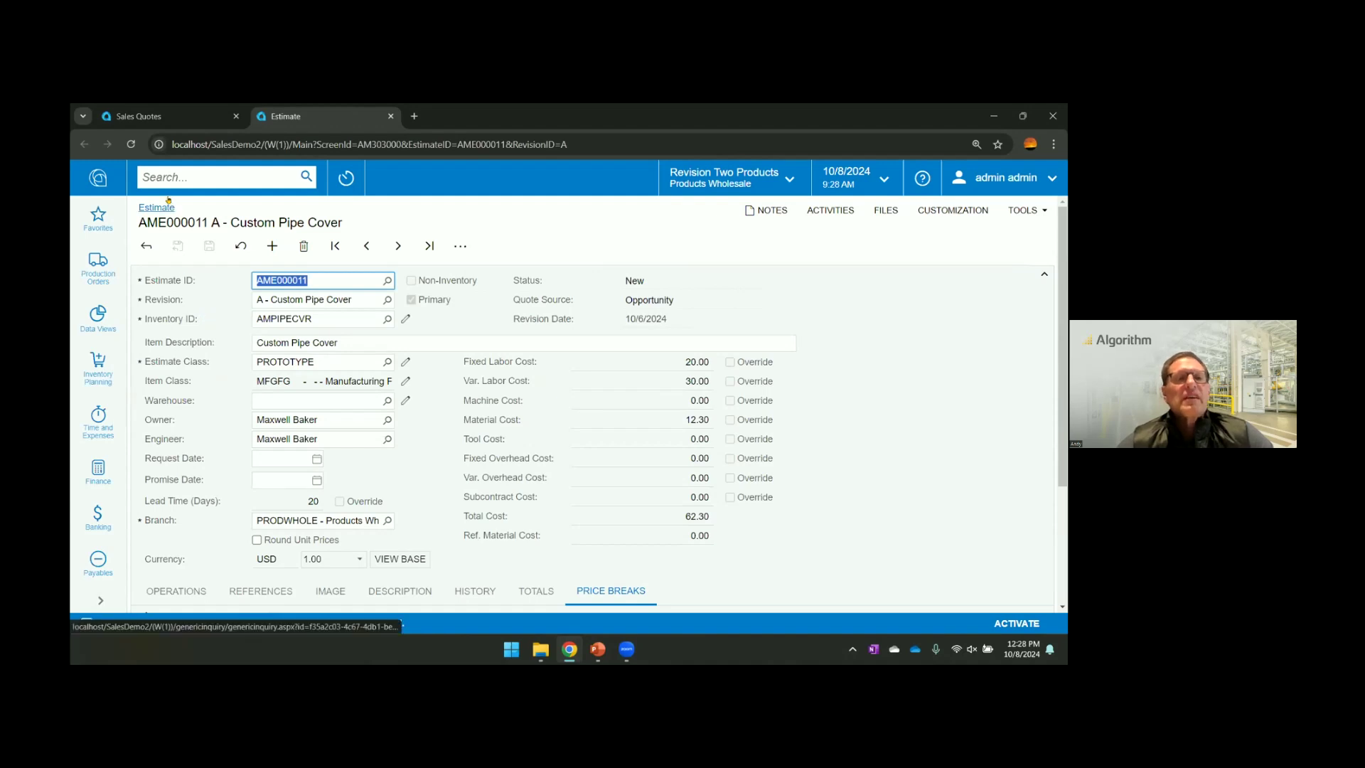
Return to the sales quote for the custom pipe cover, reload it and request its approval.
click(148, 120)
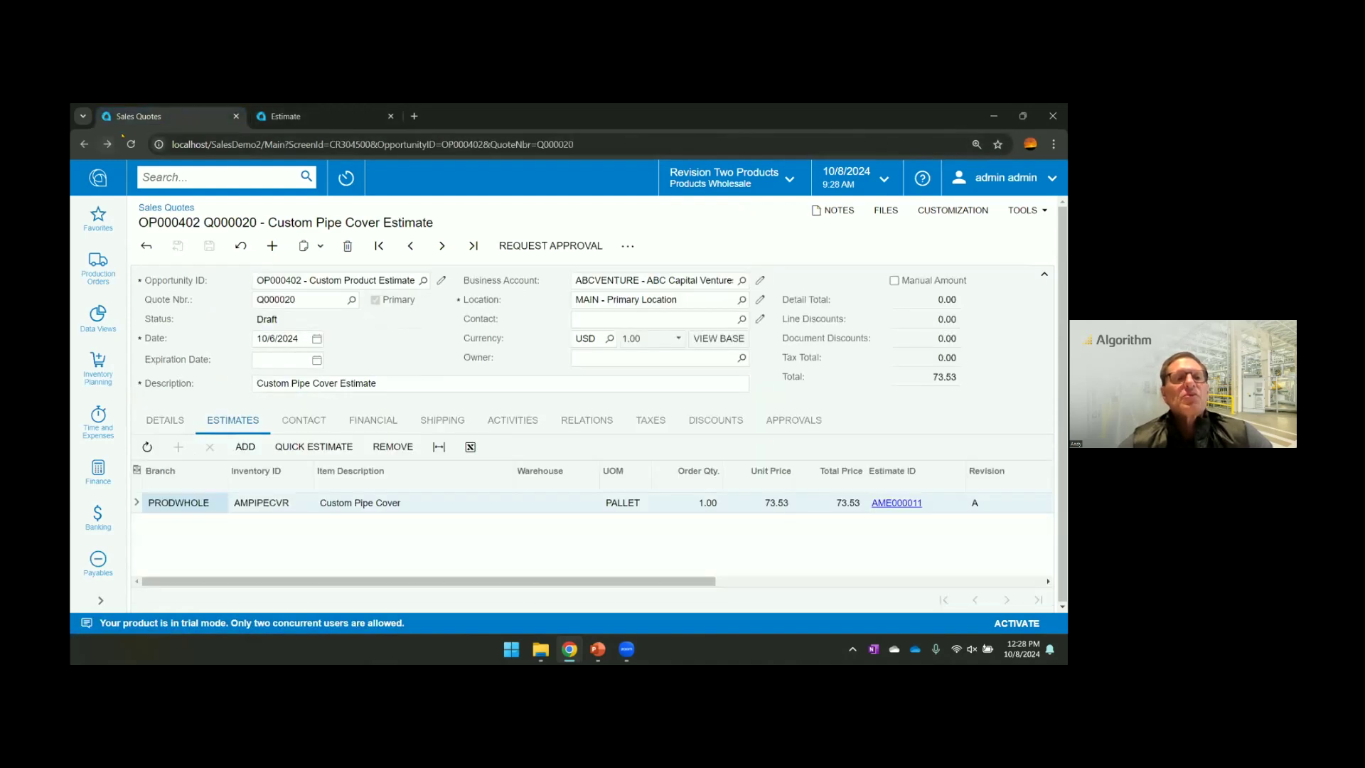
click(131, 143)
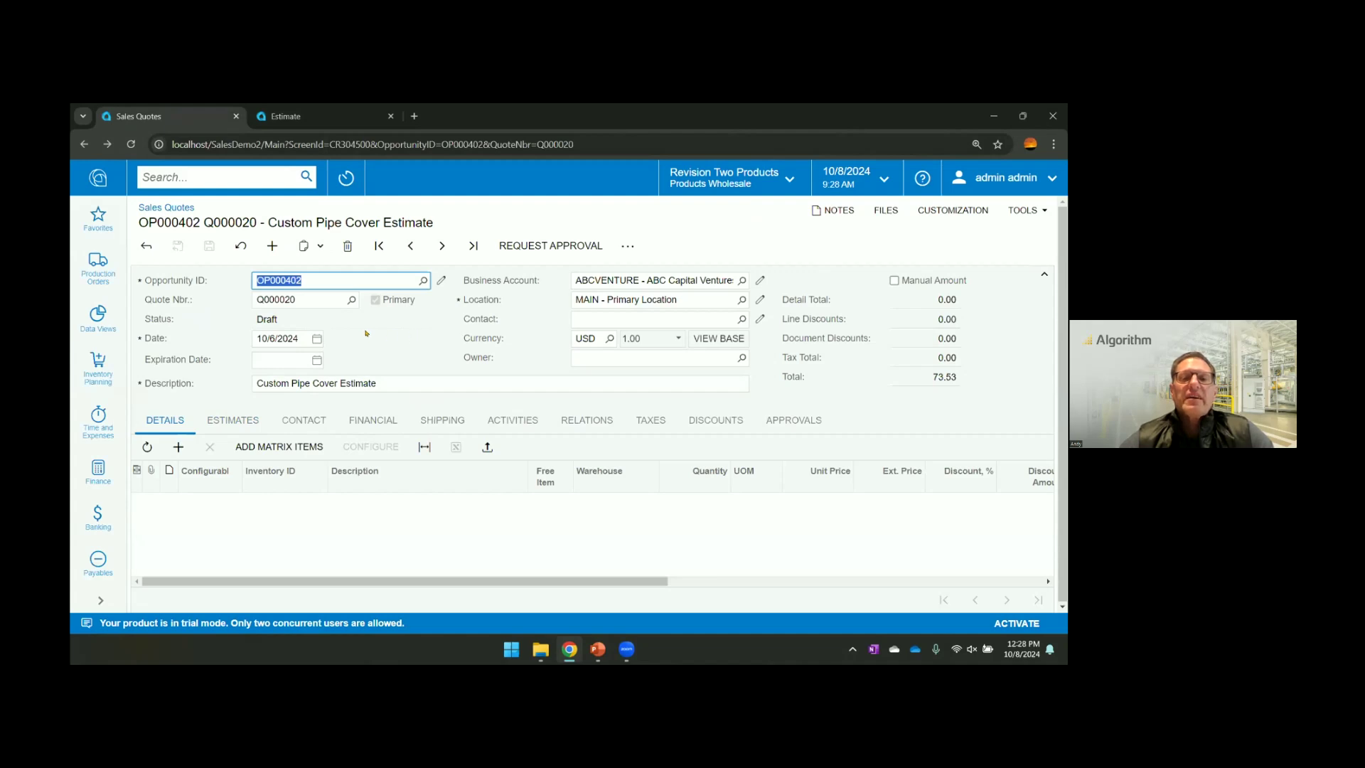
click(525, 245)
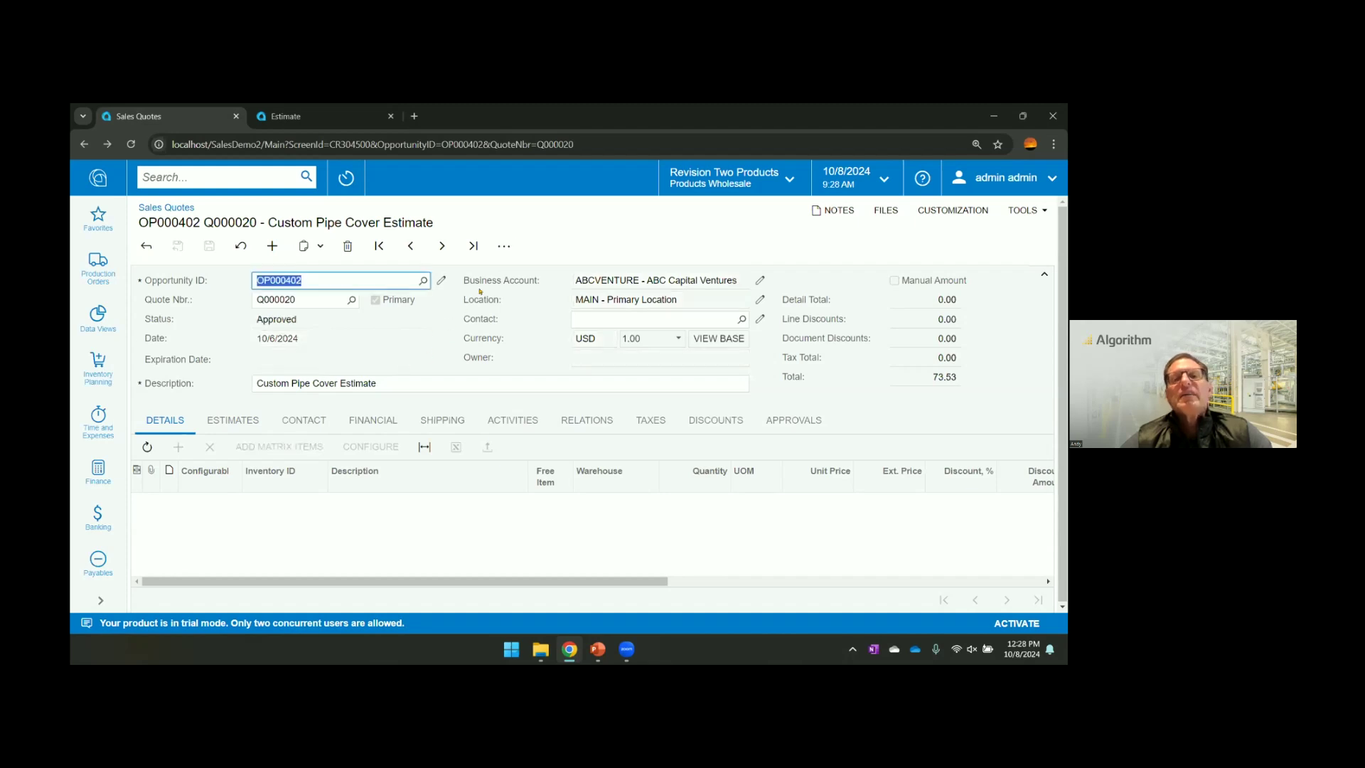
Generate the printed version of the sales quote and examine its estimated item, price breaks and totals.
click(506, 248)
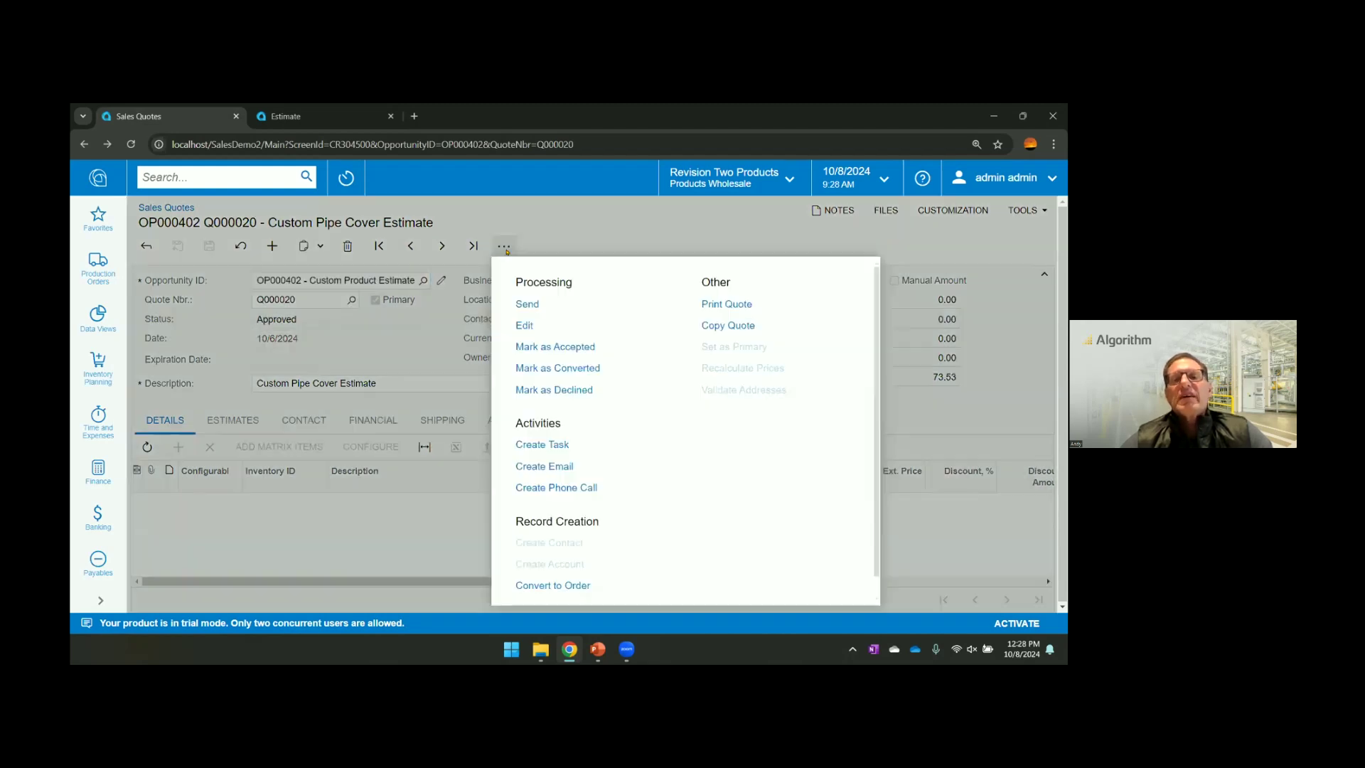
click(723, 303)
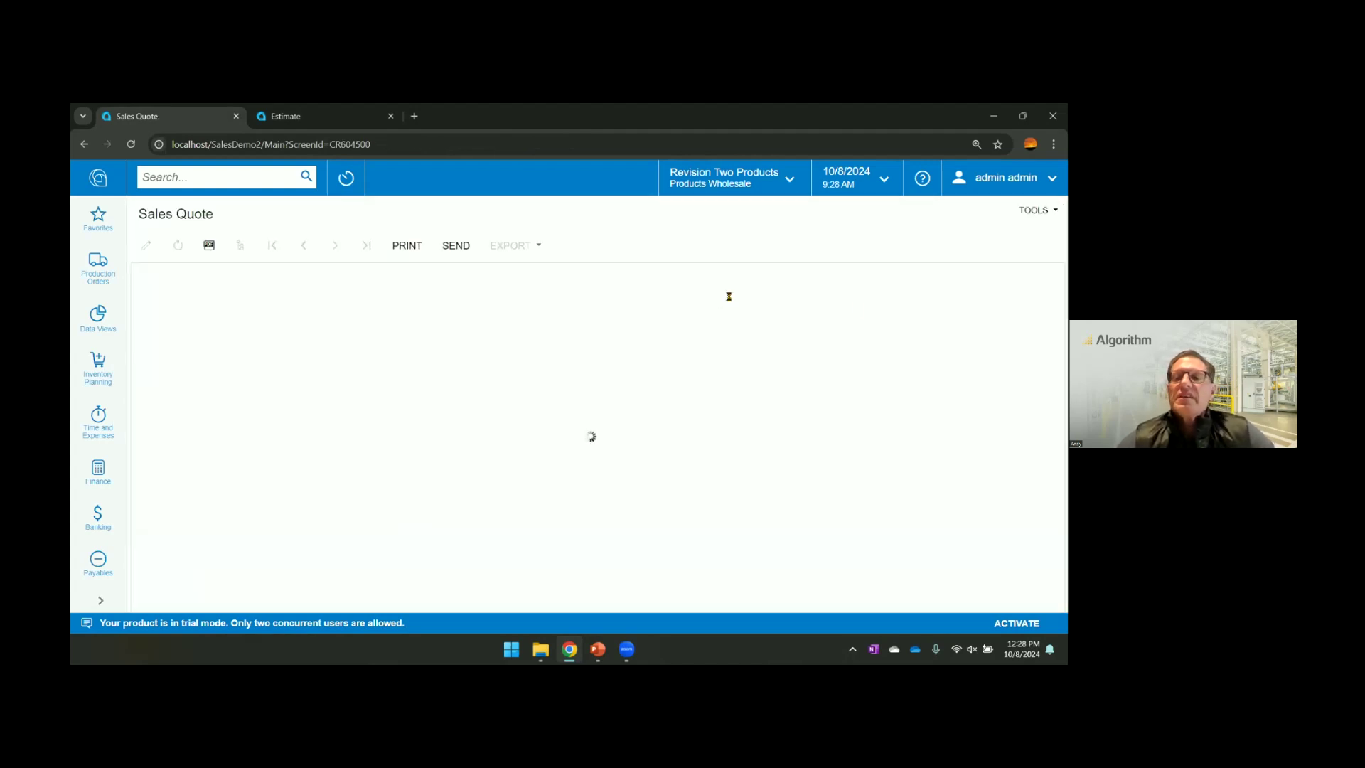
scroll(804, 389, down, 3)
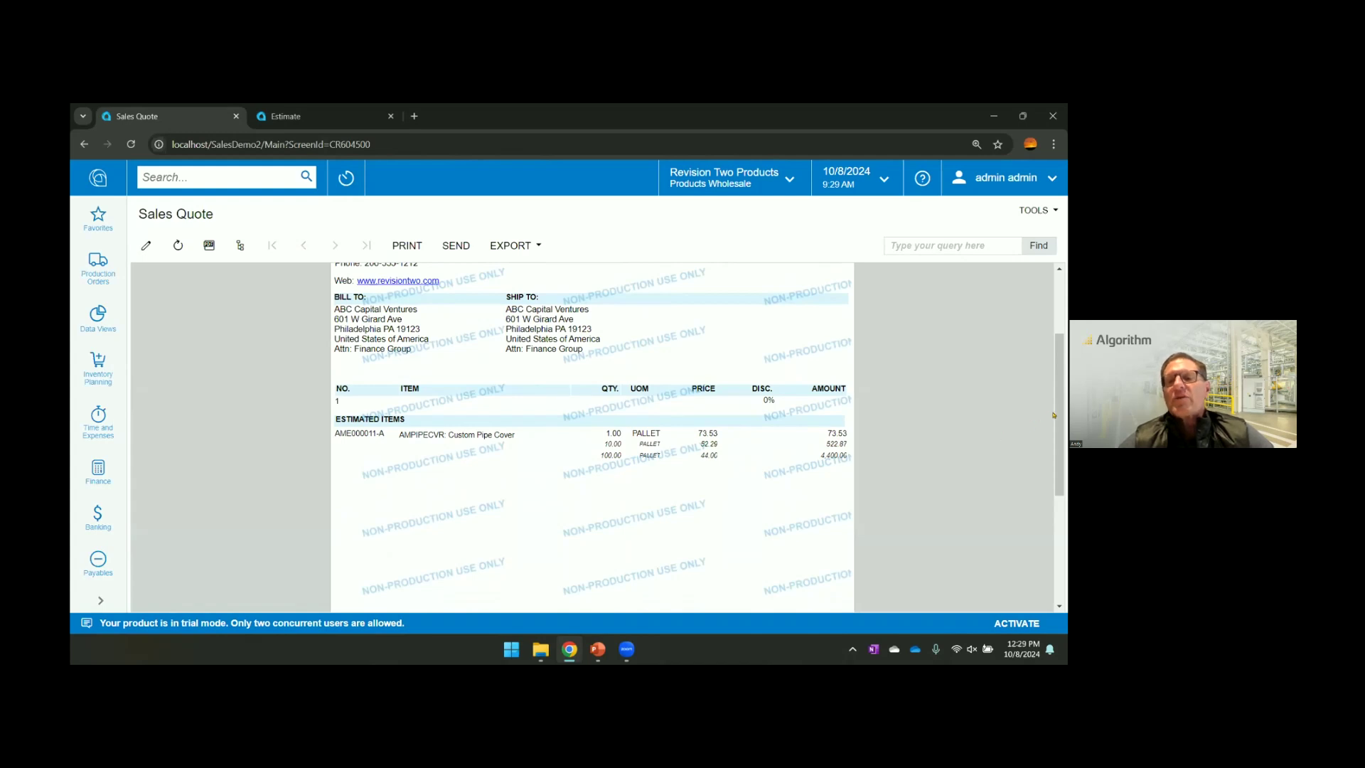
mouse_move(1054, 415)
mouse_down()
mouse_move(1064, 451)
mouse_move(1045, 511)
mouse_move(1014, 541)
mouse_up()
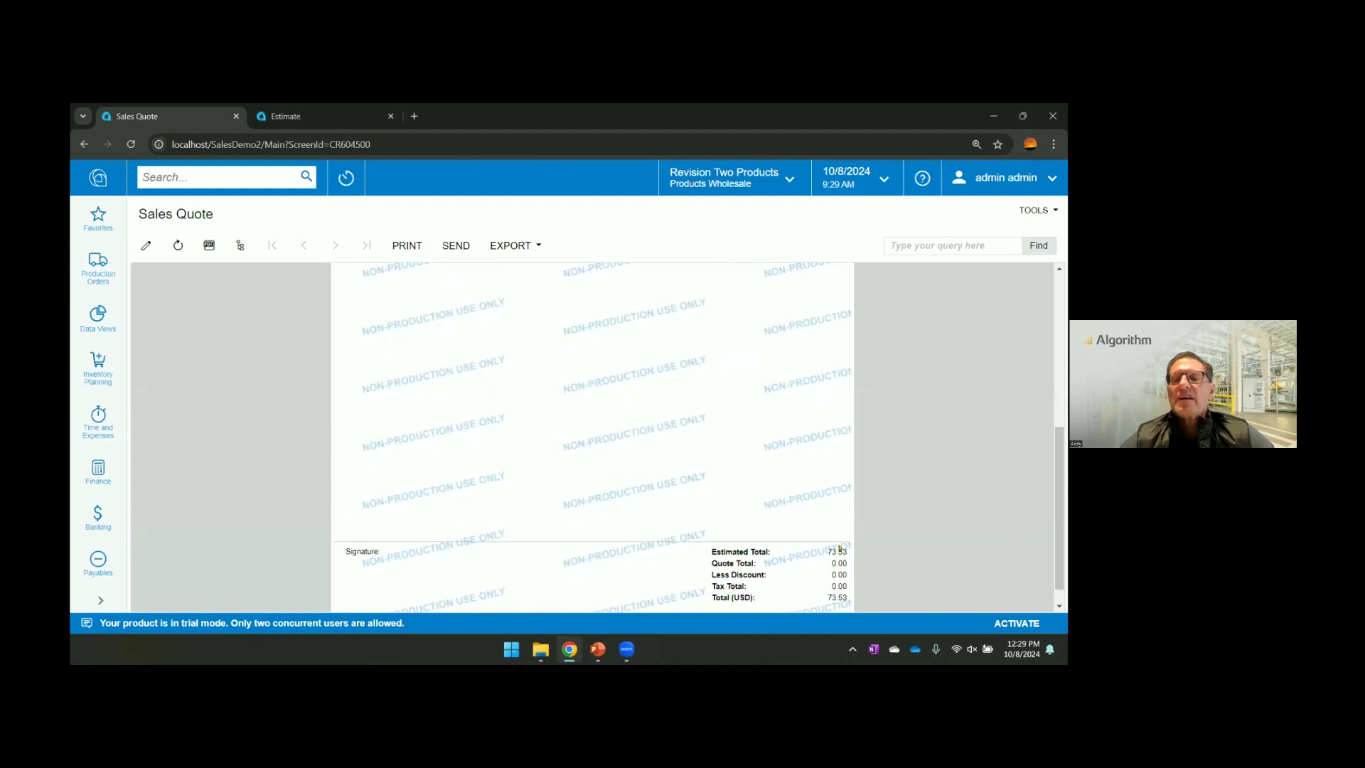
drag(1059, 514, 1063, 442)
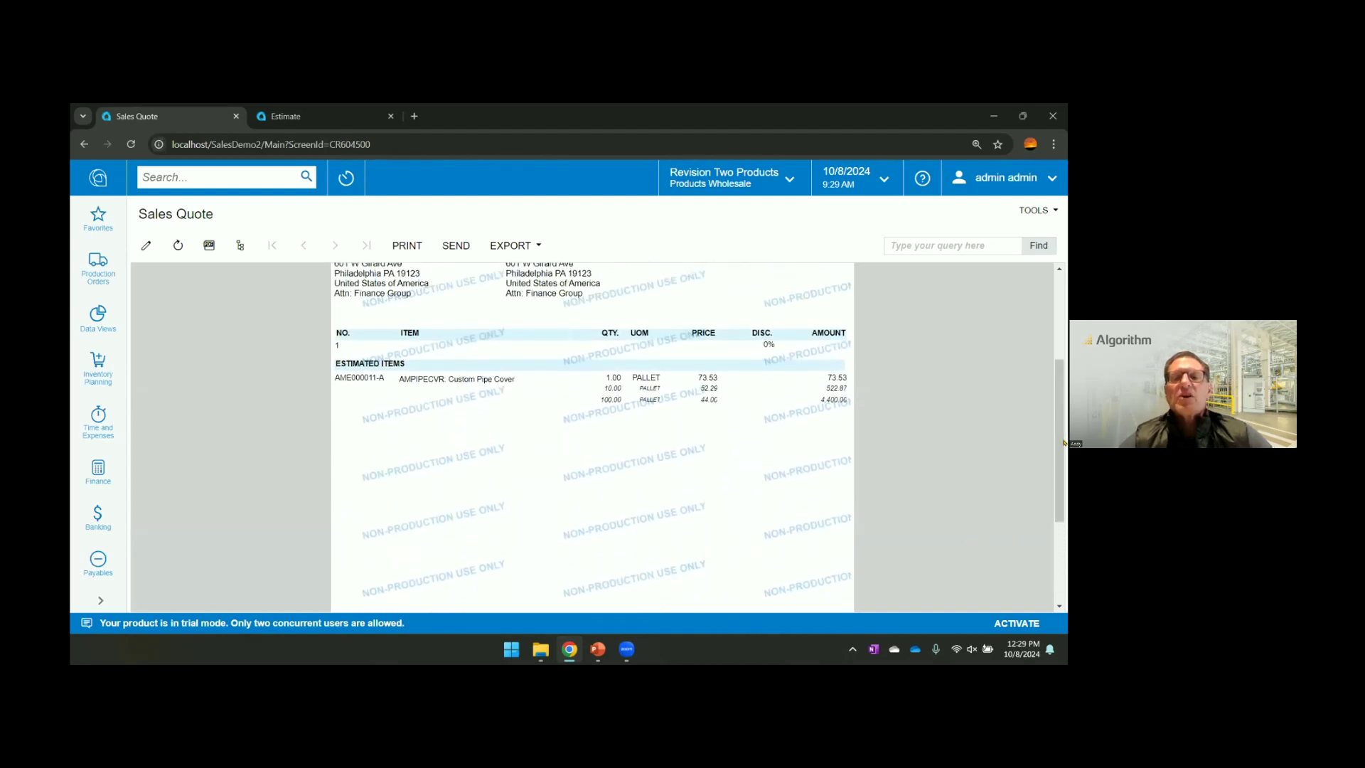